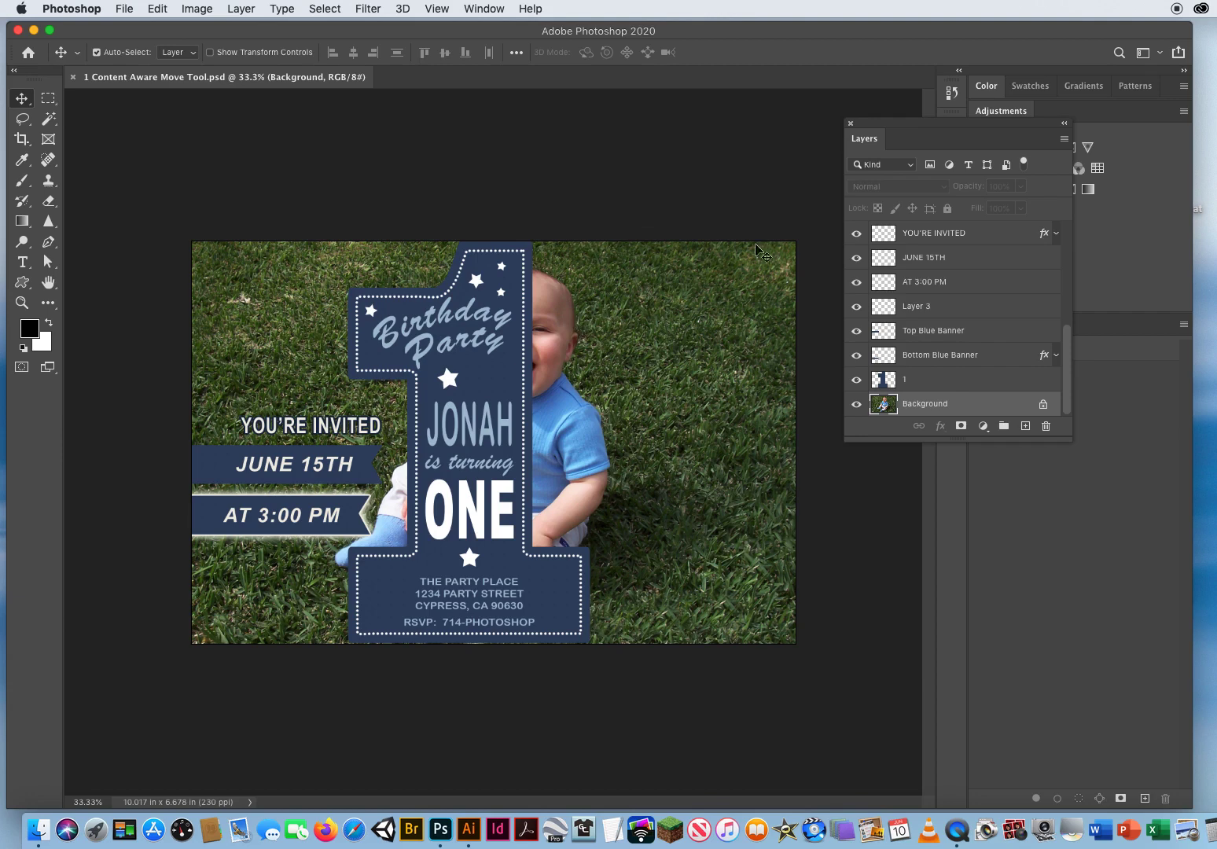
# Step: Lengthen the floating Layers panel so the whole layer stack fits, and place it beside the invitation artwork
pyautogui.moveTo(858, 130); pyautogui.dragTo(747, 135)
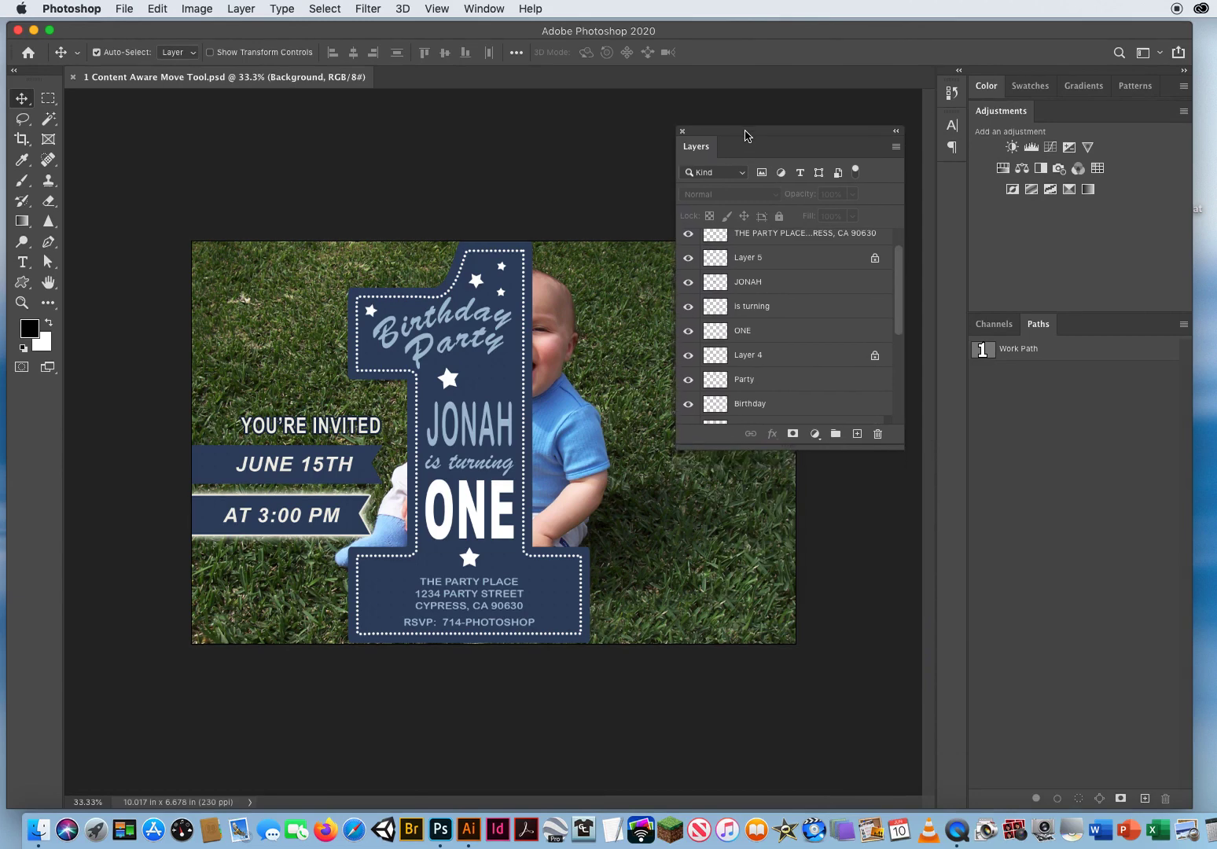
pyautogui.moveTo(864, 447); pyautogui.dragTo(867, 769)
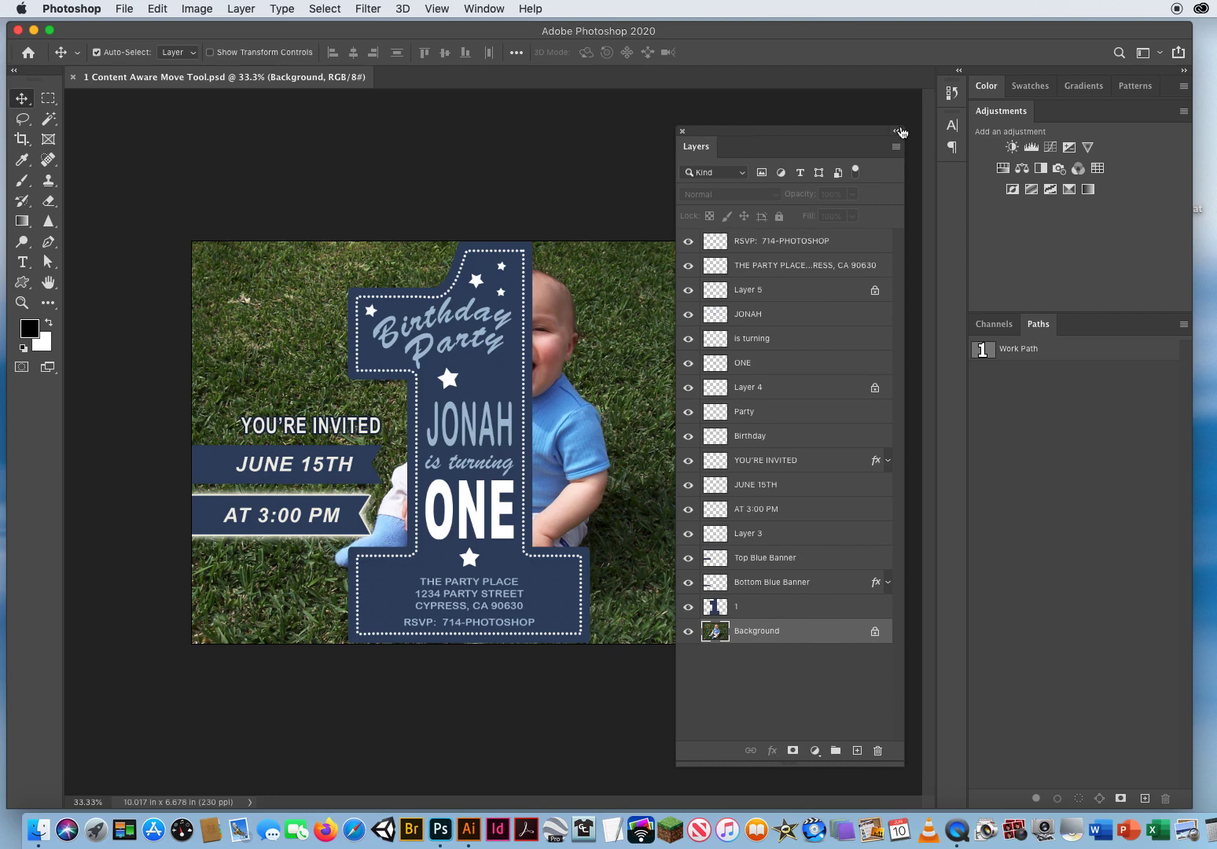
pyautogui.moveTo(710, 132); pyautogui.dragTo(865, 121)
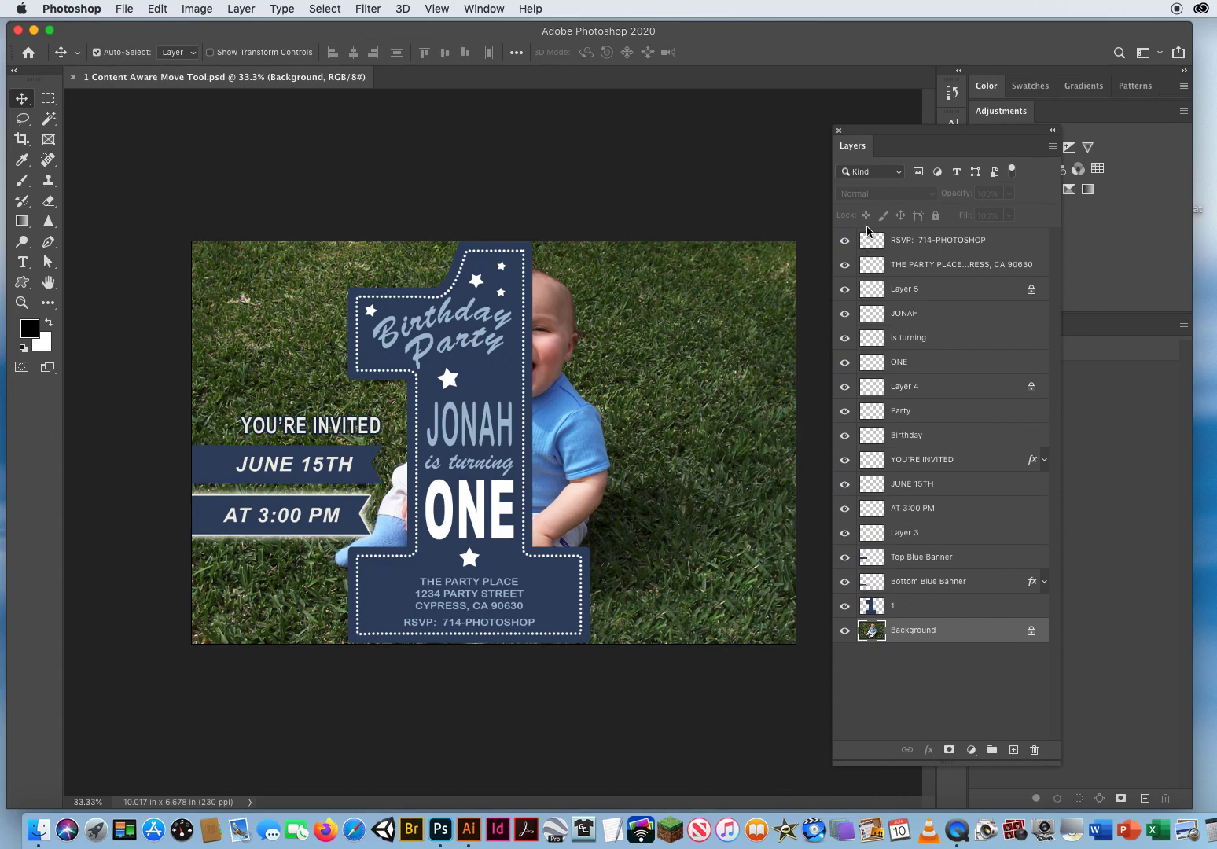
# Step: Toggle the visibility of the layers above Background to compare the bare photo with the full invitation
pyautogui.keyDown('alt'); pyautogui.click(846, 632); pyautogui.keyUp('alt')
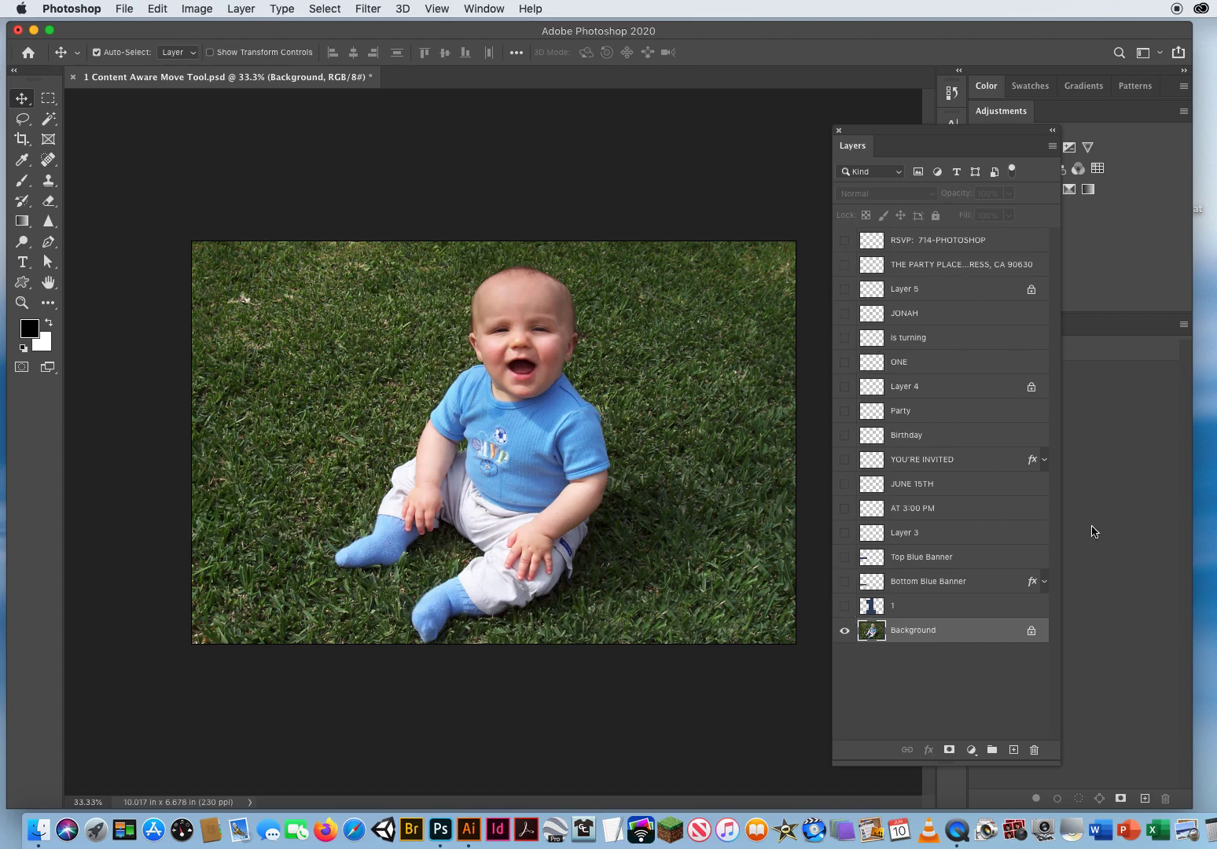
pyautogui.keyDown('alt'); pyautogui.click(846, 634); pyautogui.keyUp('alt')
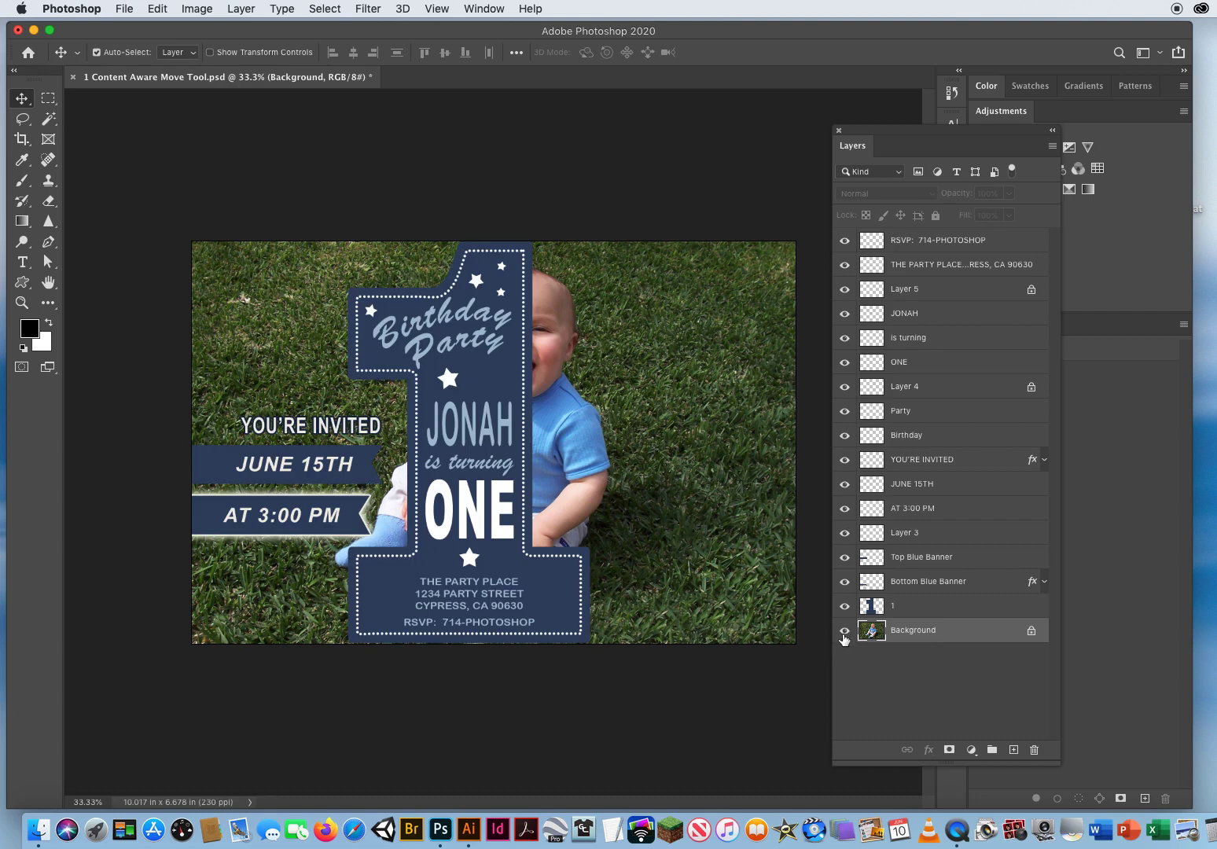
pyautogui.keyDown('alt'); pyautogui.click(845, 634); pyautogui.keyUp('alt')
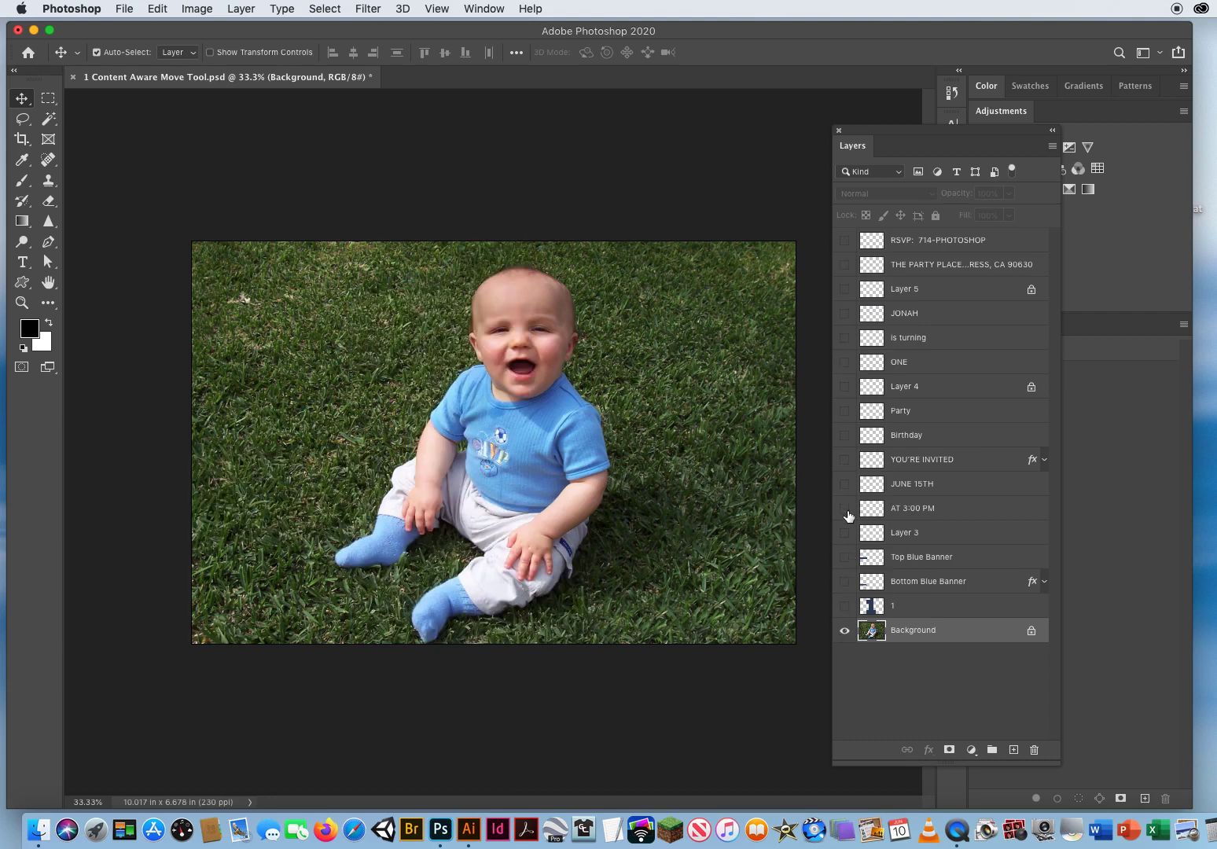
pyautogui.click(845, 606)
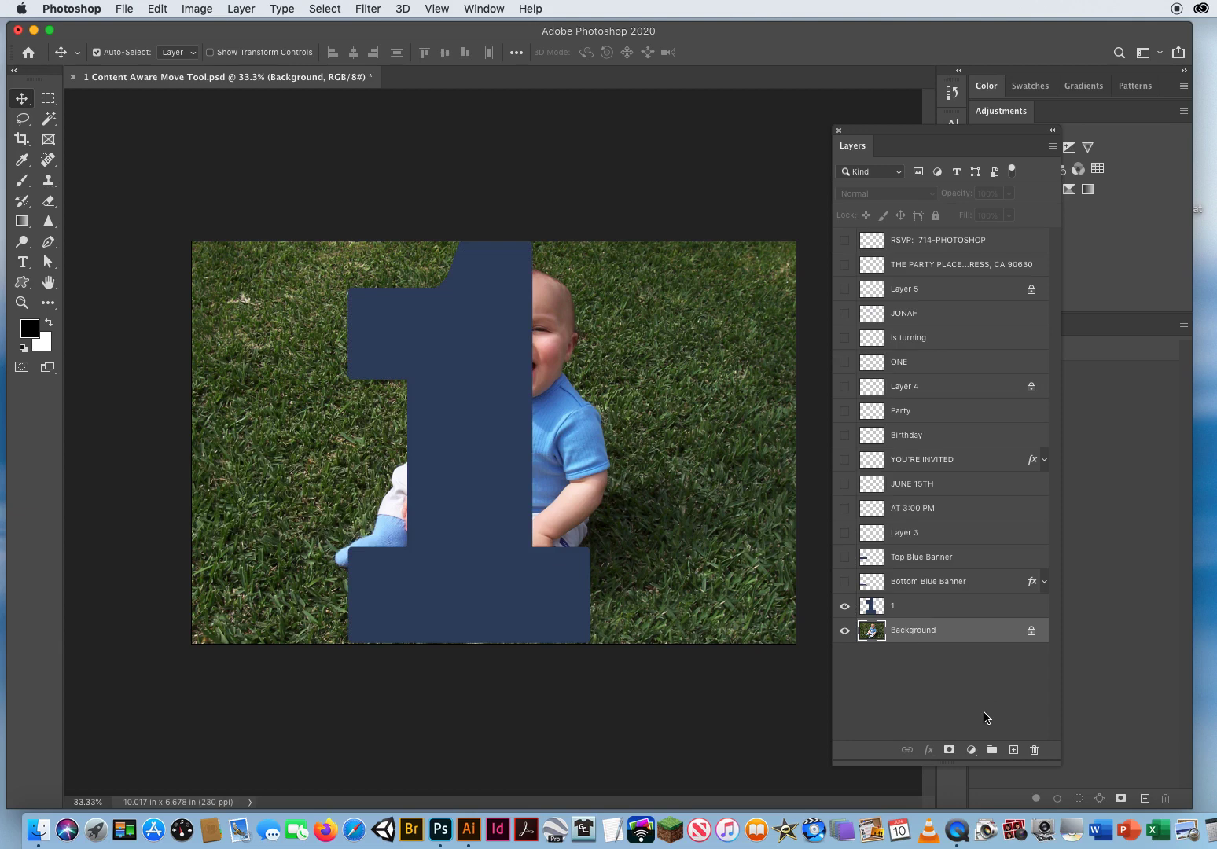
pyautogui.click(844, 607)
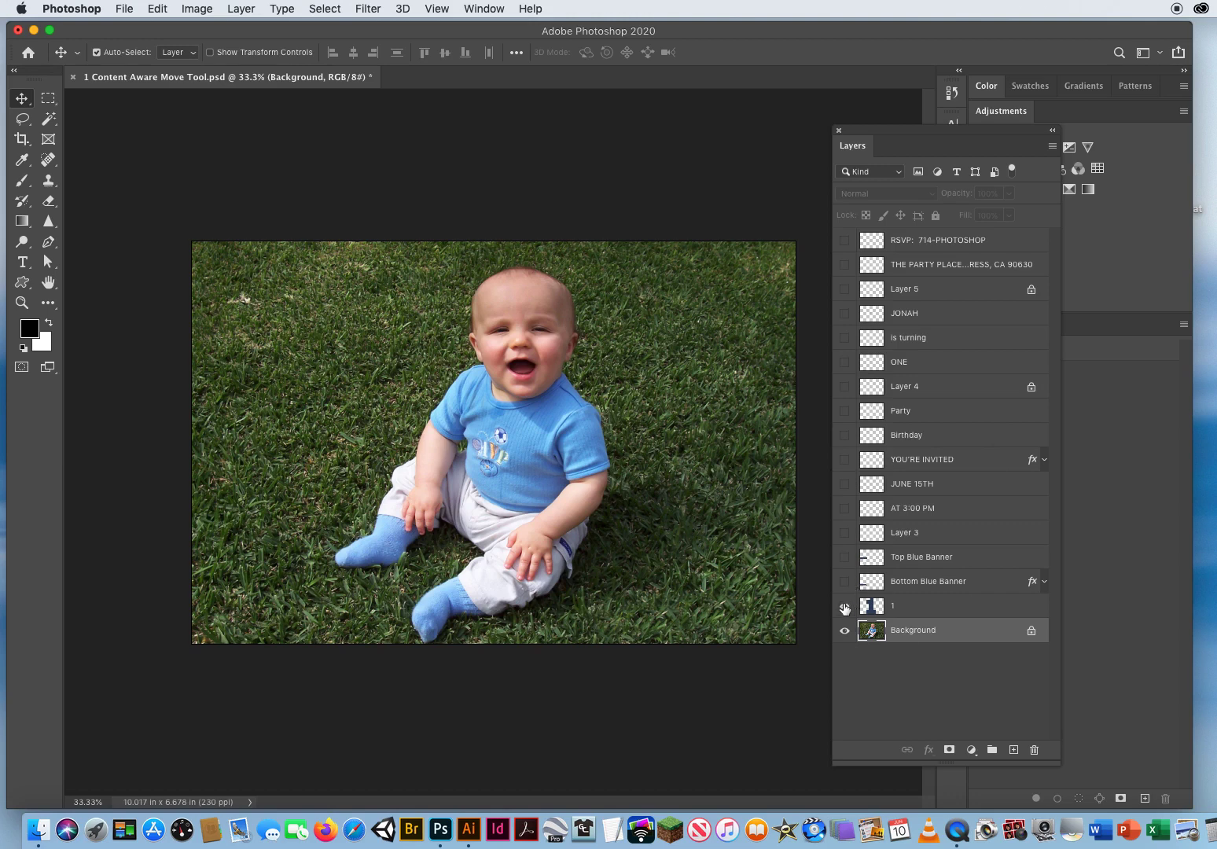
pyautogui.moveTo(845, 608); pyautogui.dragTo(810, 192)
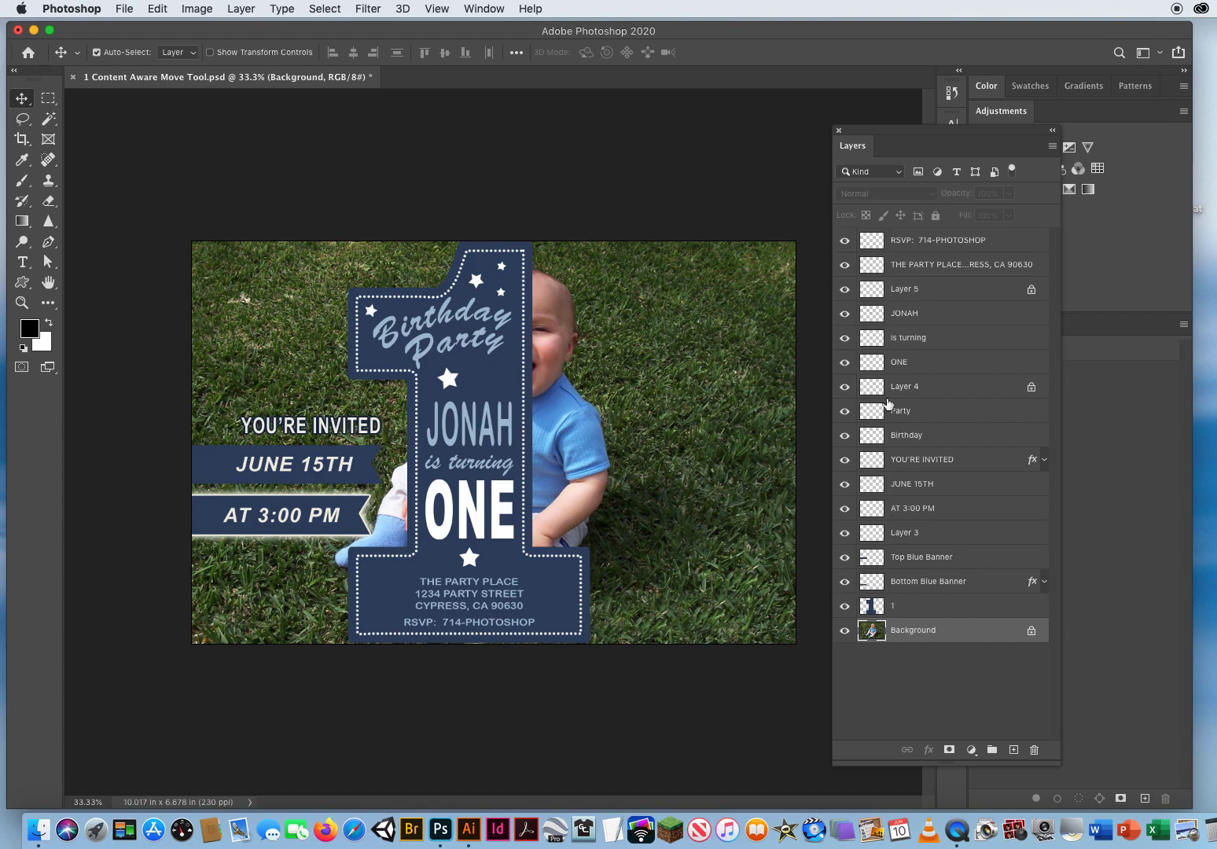
pyautogui.moveTo(844, 242); pyautogui.dragTo(846, 607)
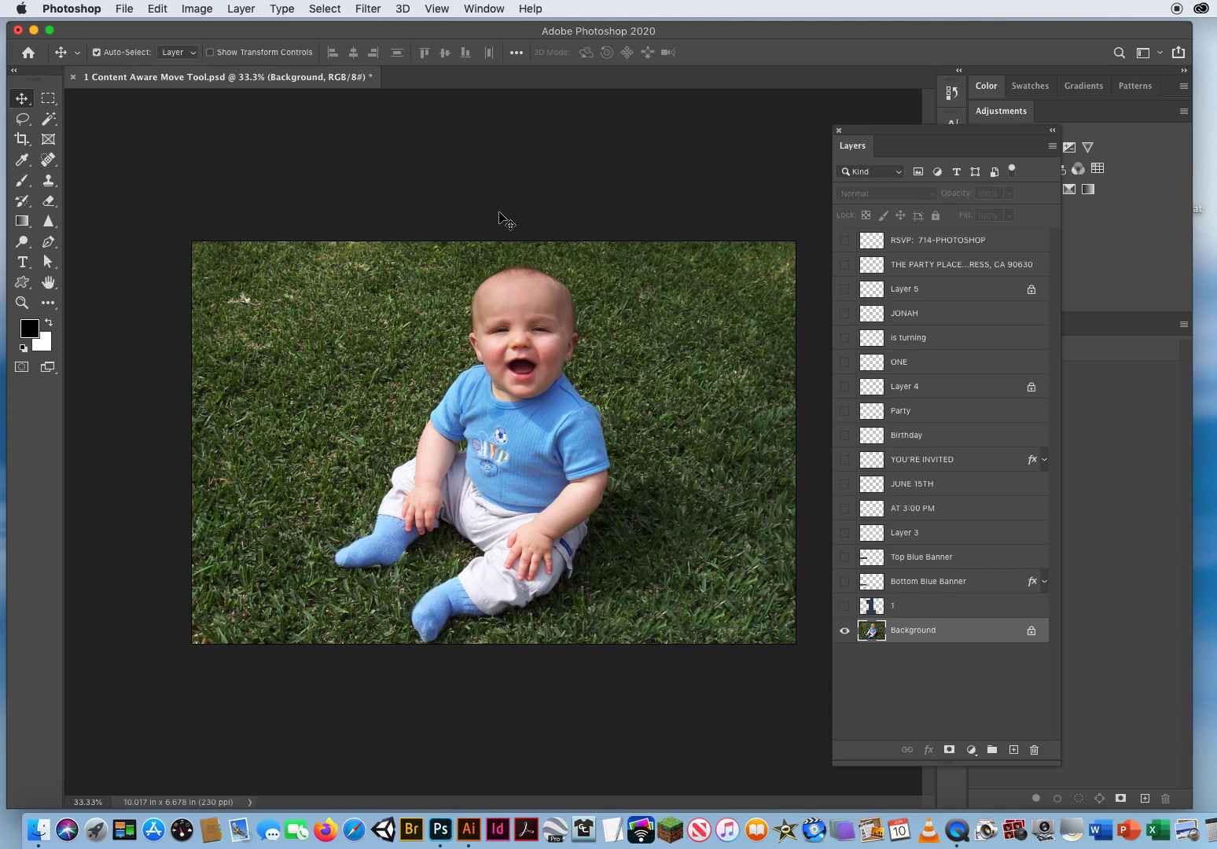
pyautogui.moveTo(845, 607); pyautogui.dragTo(845, 245)
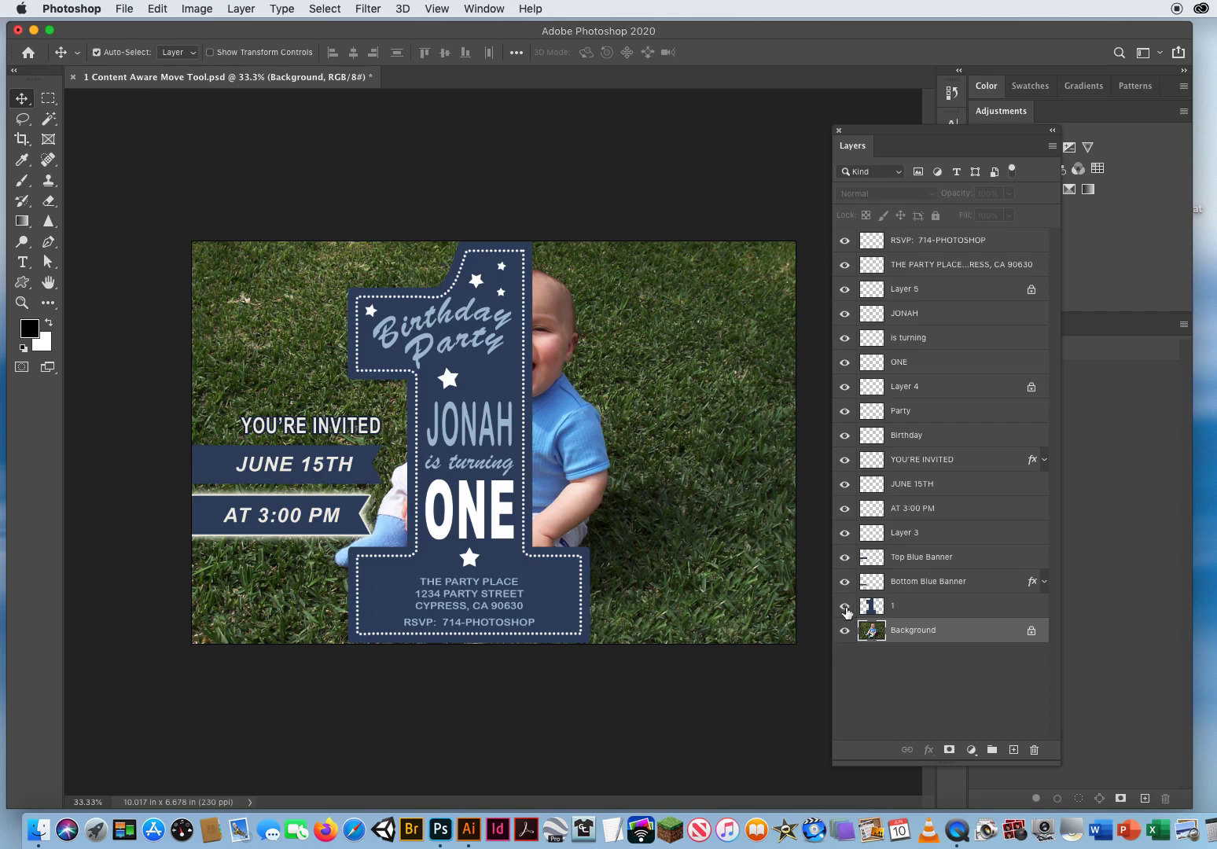
# Step: Convert the locked Background into a regular layer named Kid
pyautogui.doubleClick(921, 631)
pyautogui.write('Kid')
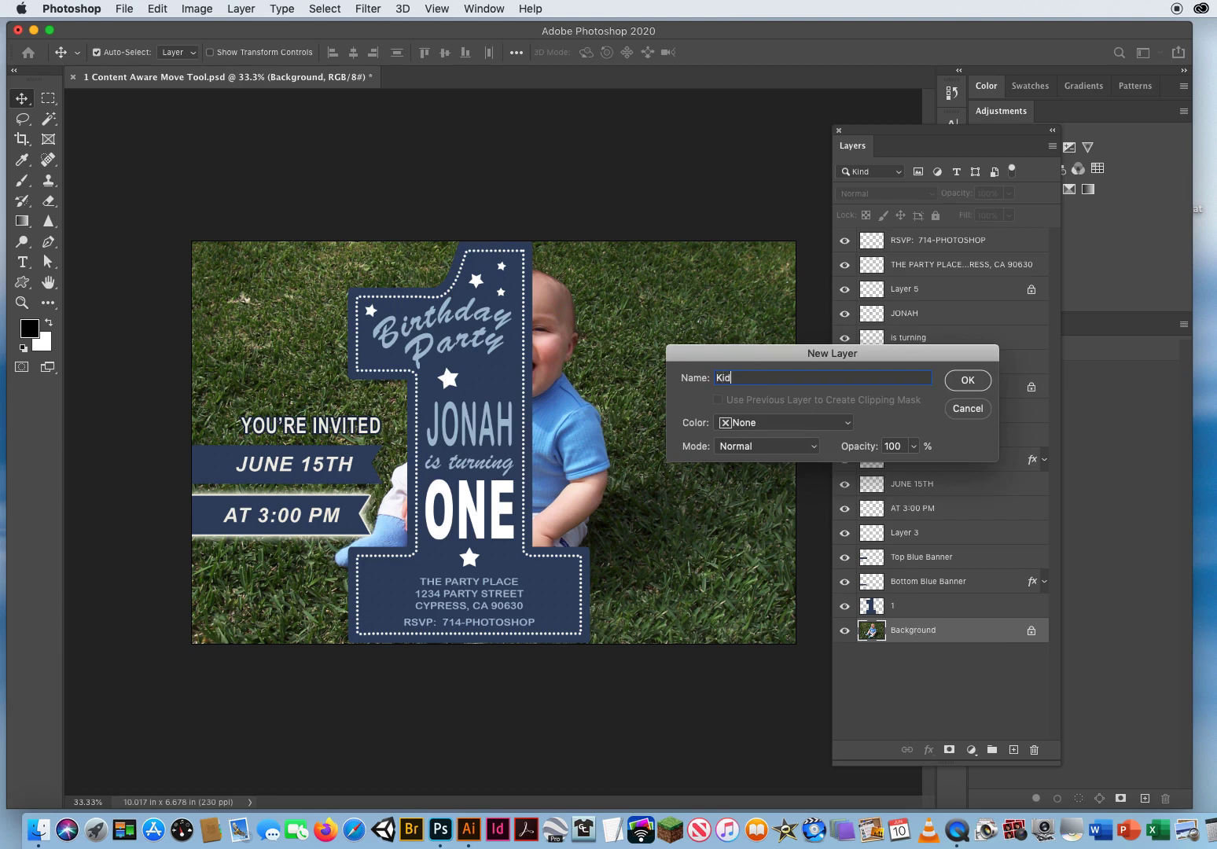
pyautogui.press('Return')
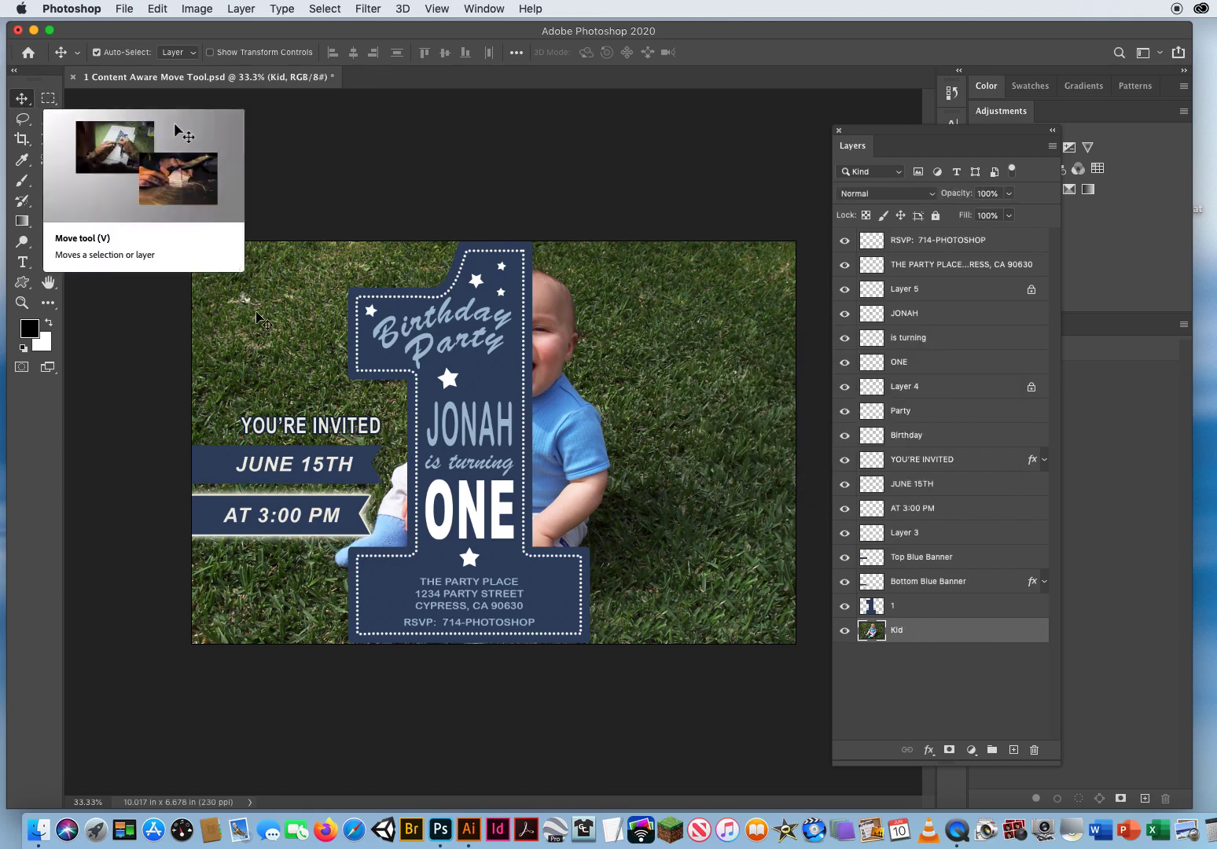
# Step: Try shifting the whole Kid photo rightward with the Move tool, and undo the move
pyautogui.moveTo(256, 368); pyautogui.dragTo(422, 367)
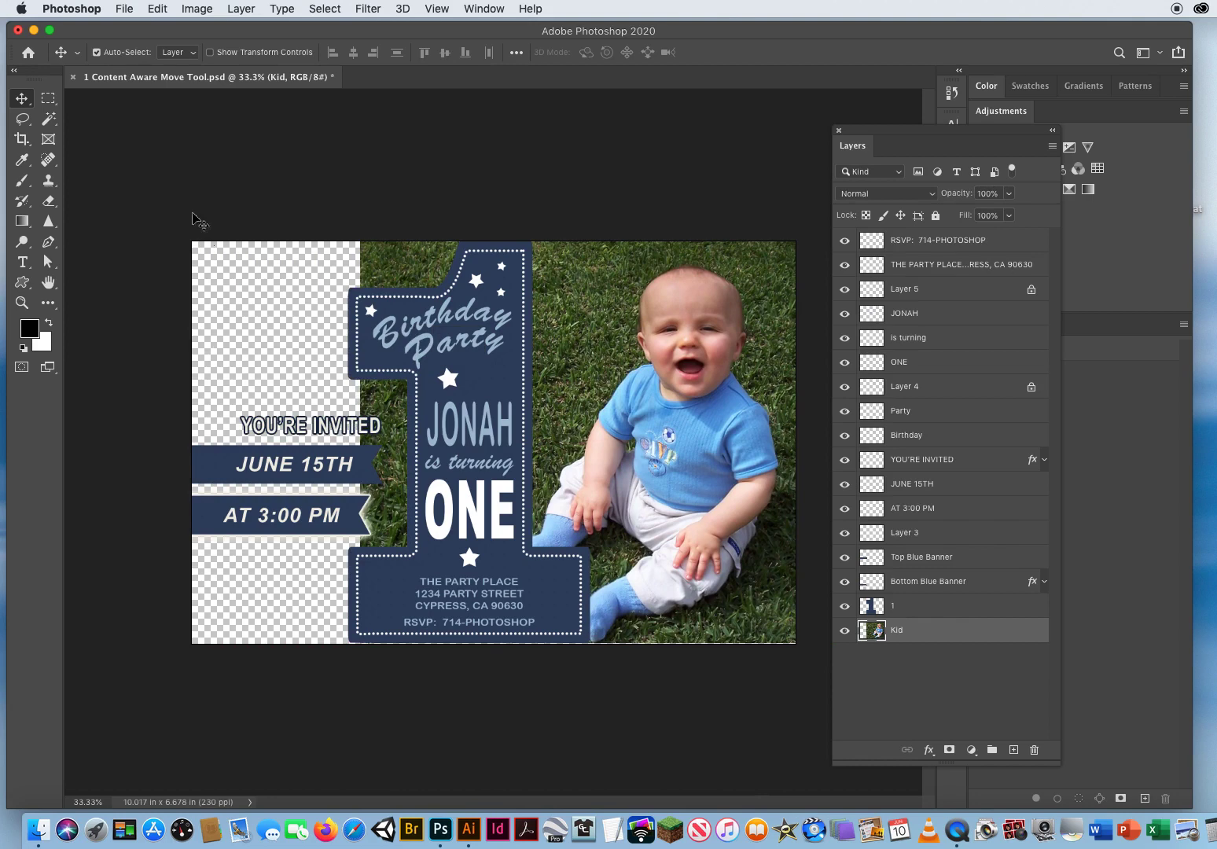
pyautogui.click(157, 9)
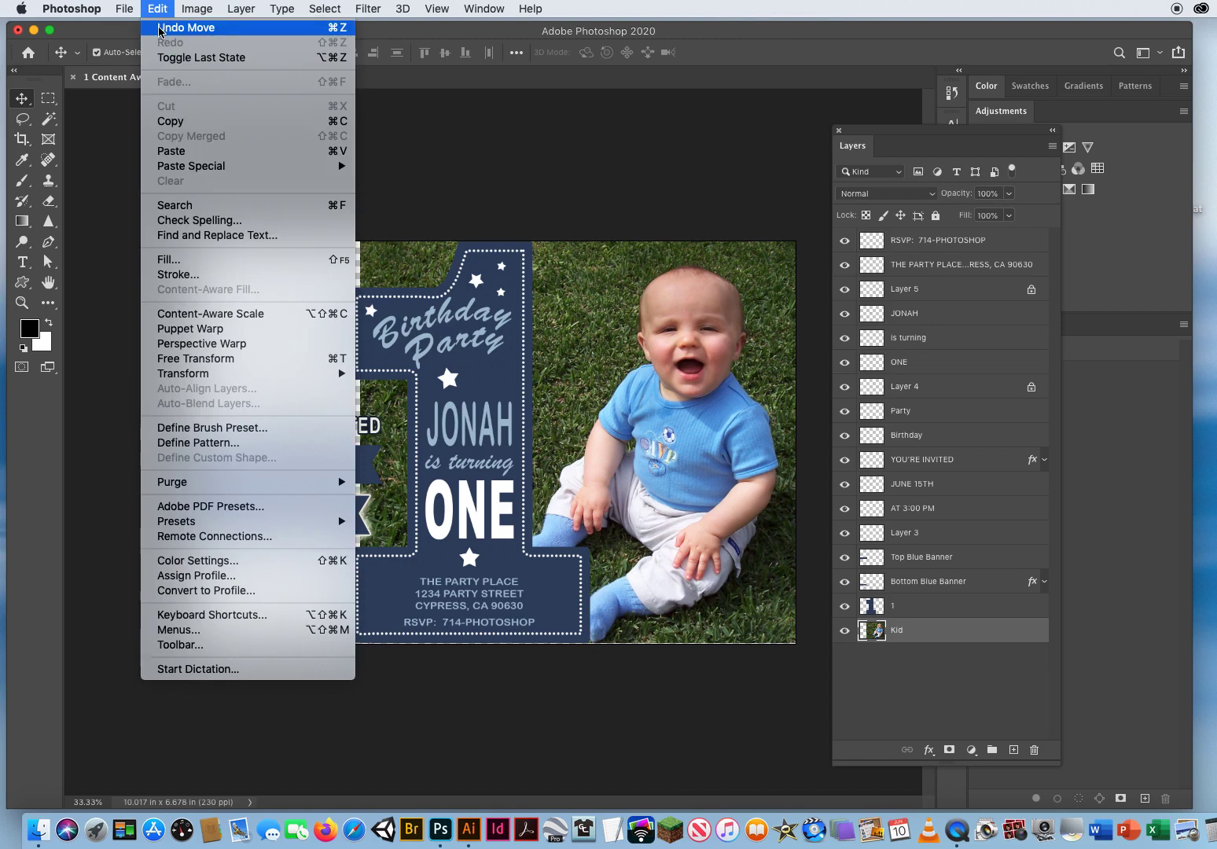
pyautogui.click(180, 28)
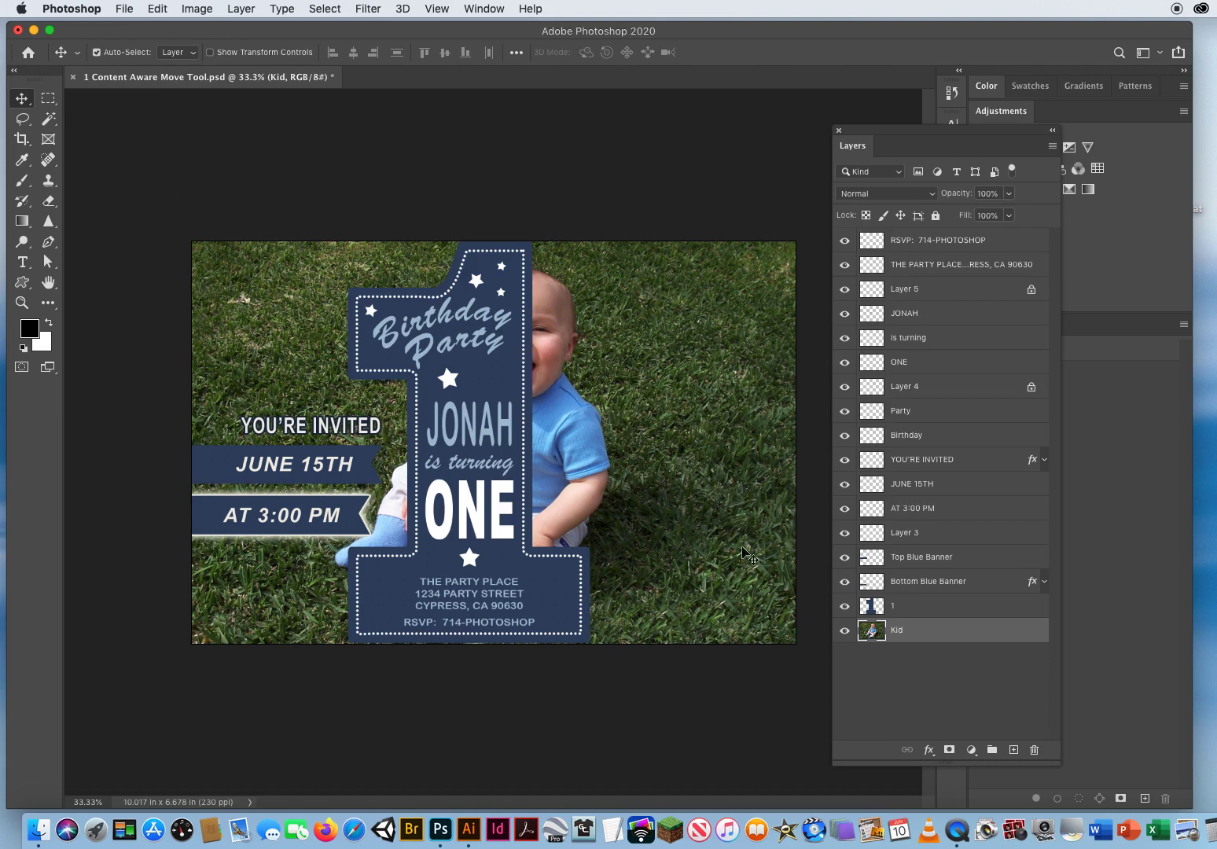
# Step: Hide all layers above Kid and activate the Content-Aware Move tool
pyautogui.moveTo(846, 242); pyautogui.dragTo(850, 615)
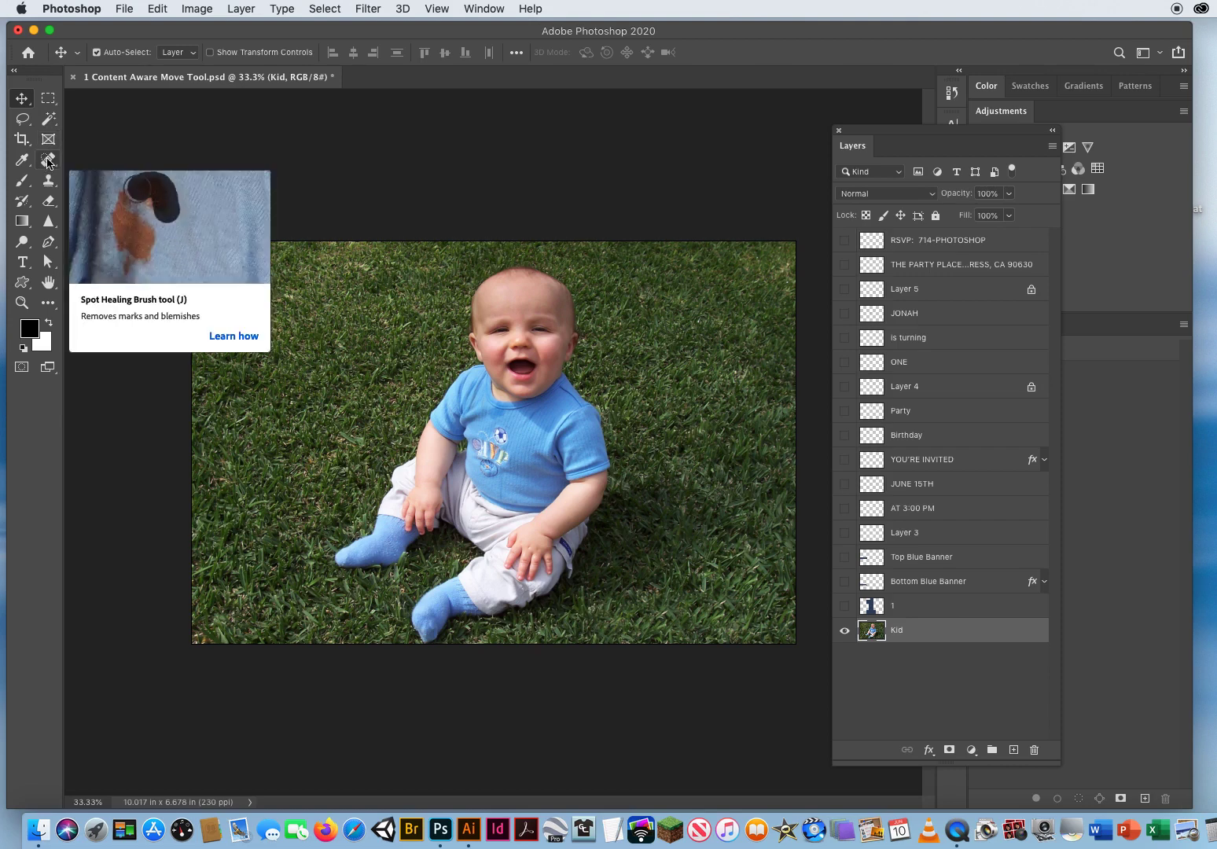
pyautogui.click(48, 161)
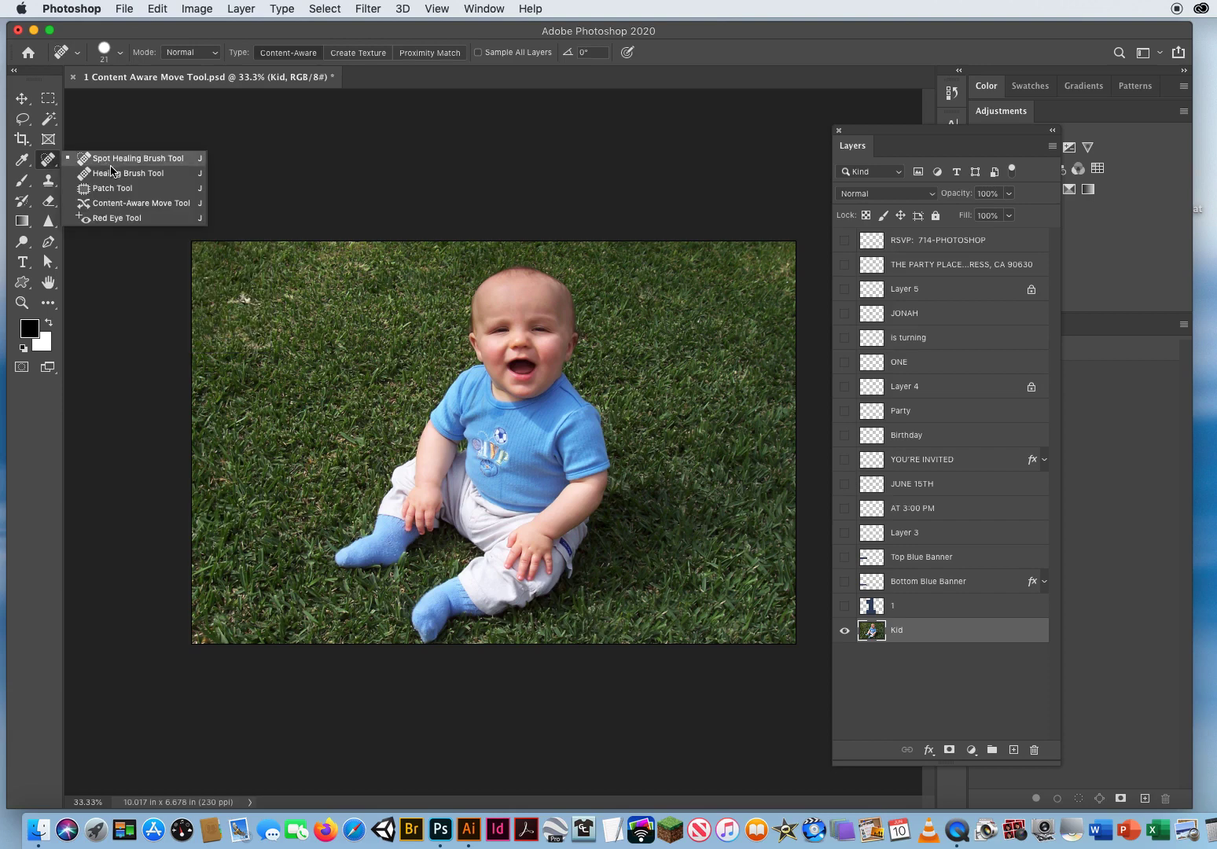
pyautogui.click(126, 203)
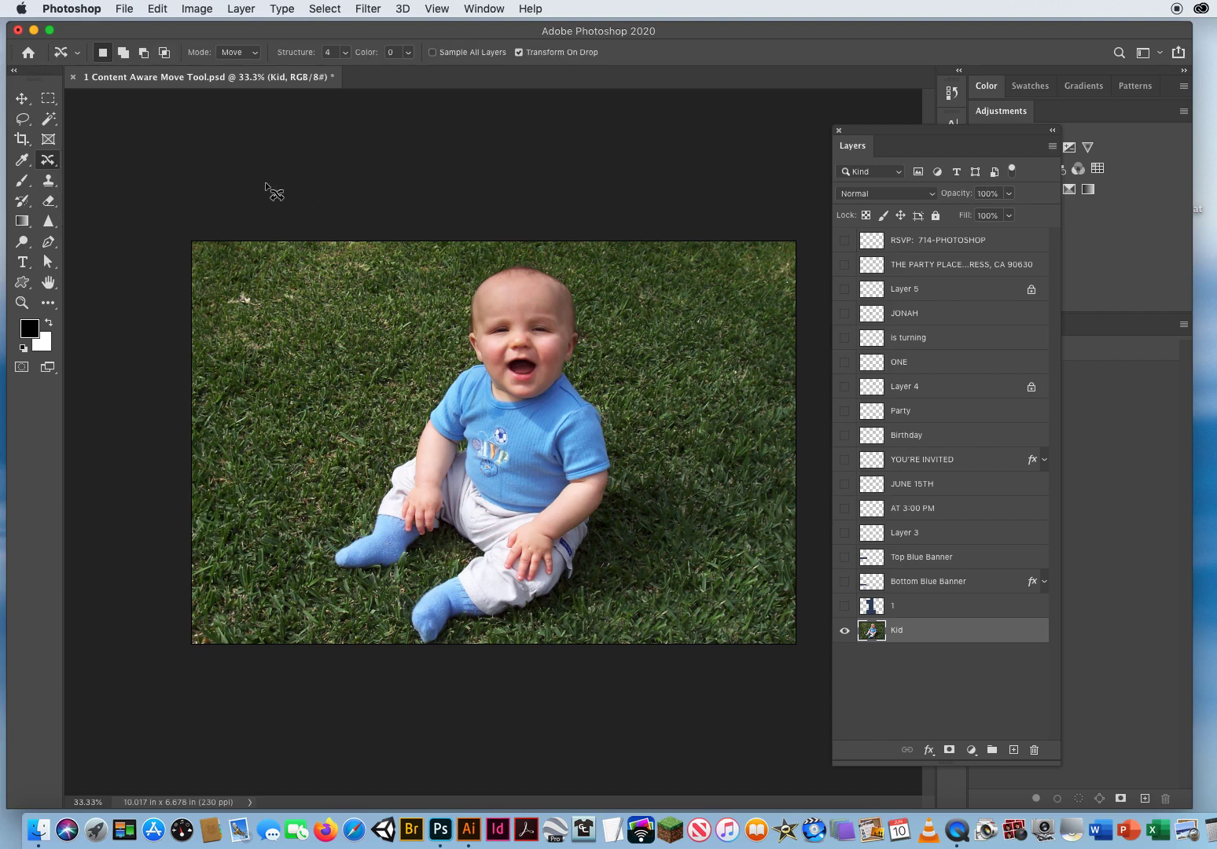
# Step: Reset all tools to their default settings
pyautogui.click(63, 52)
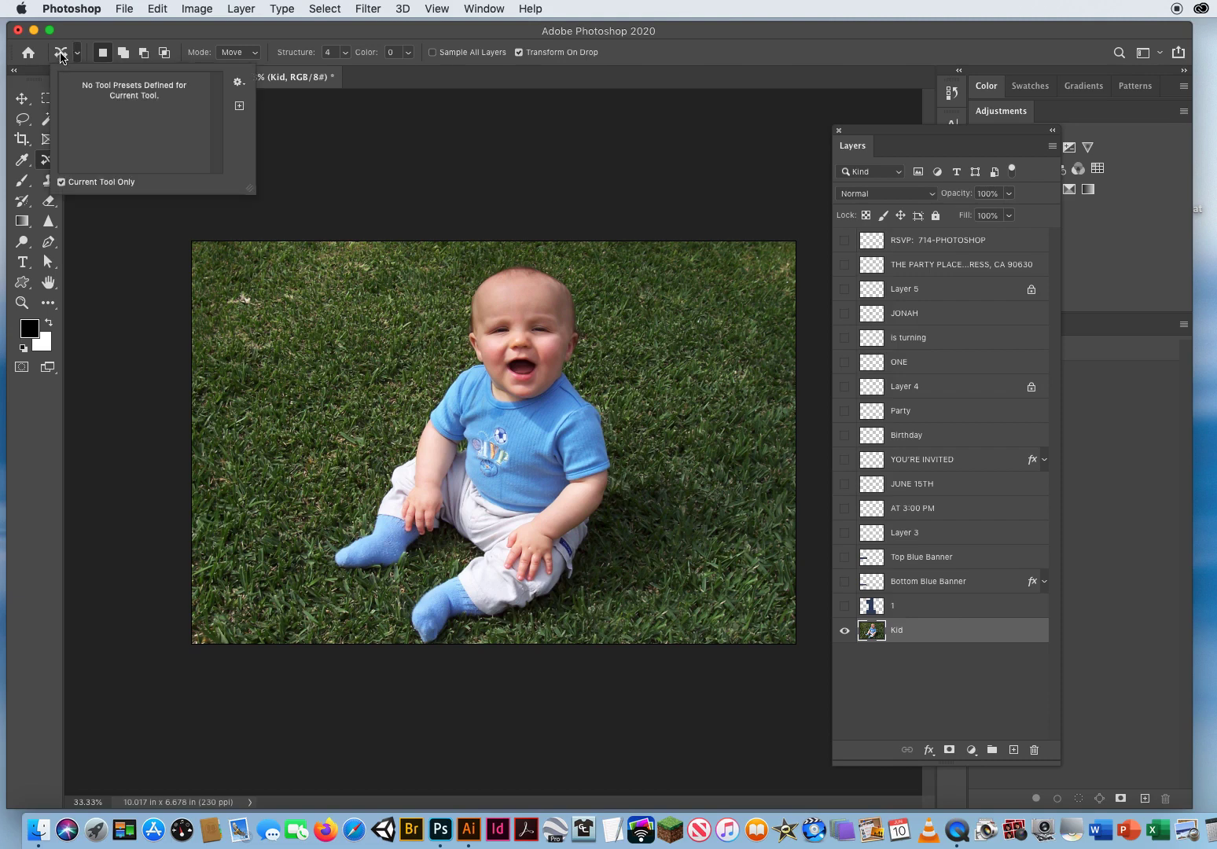
pyautogui.click(238, 84)
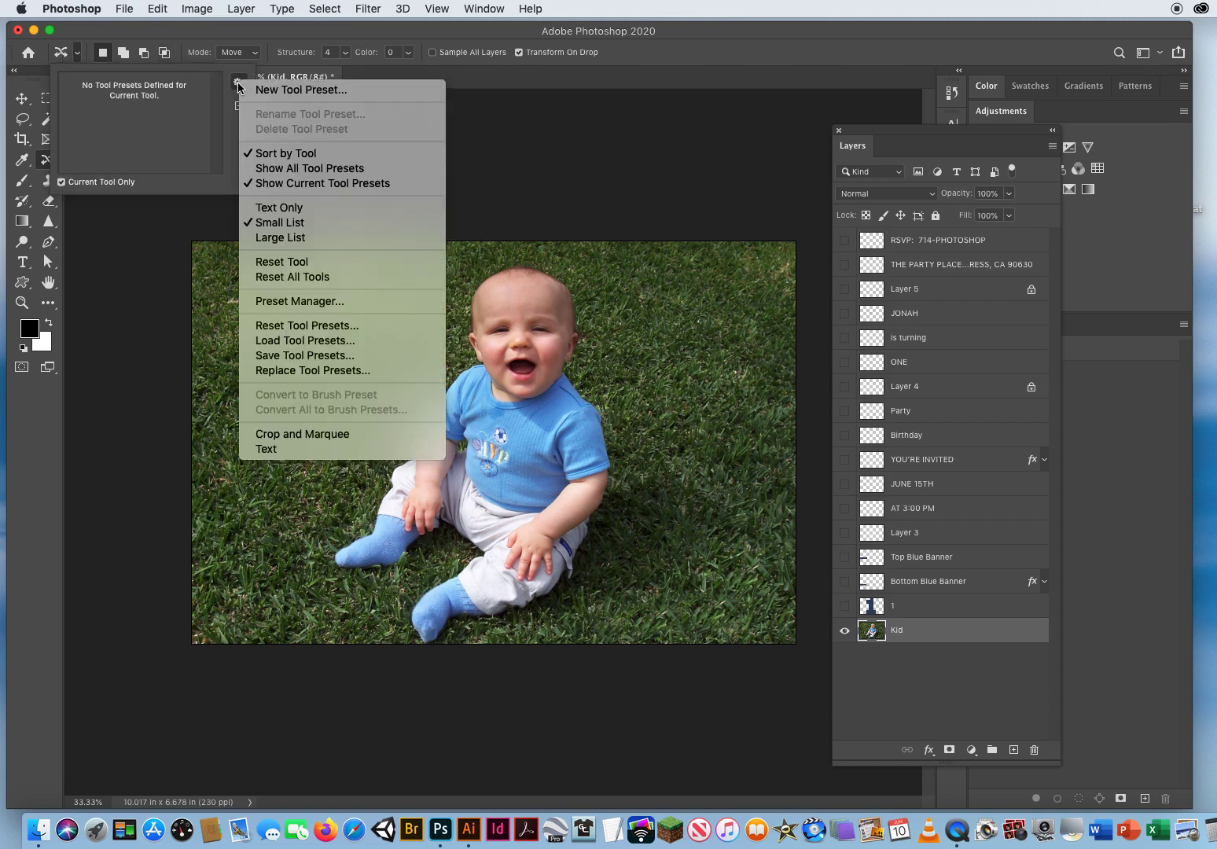
pyautogui.click(324, 277)
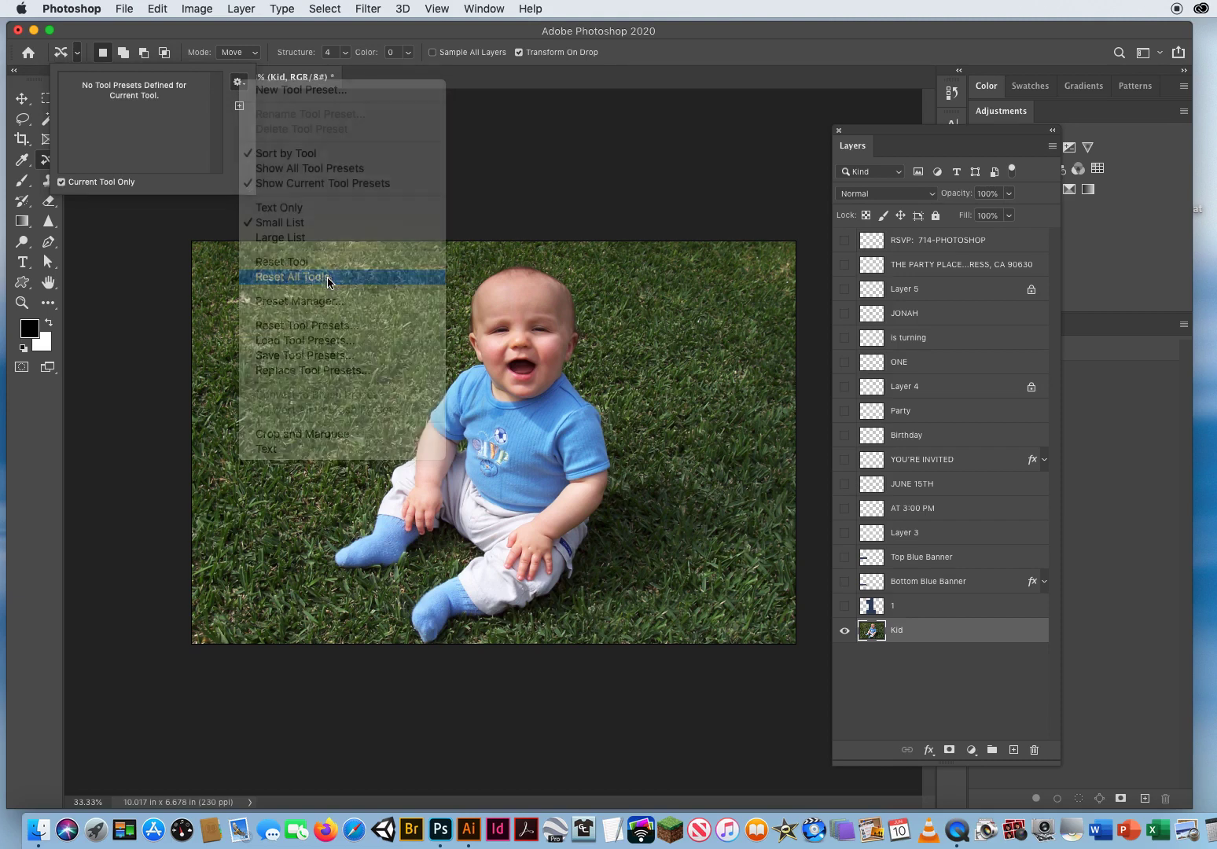
pyautogui.click(863, 285)
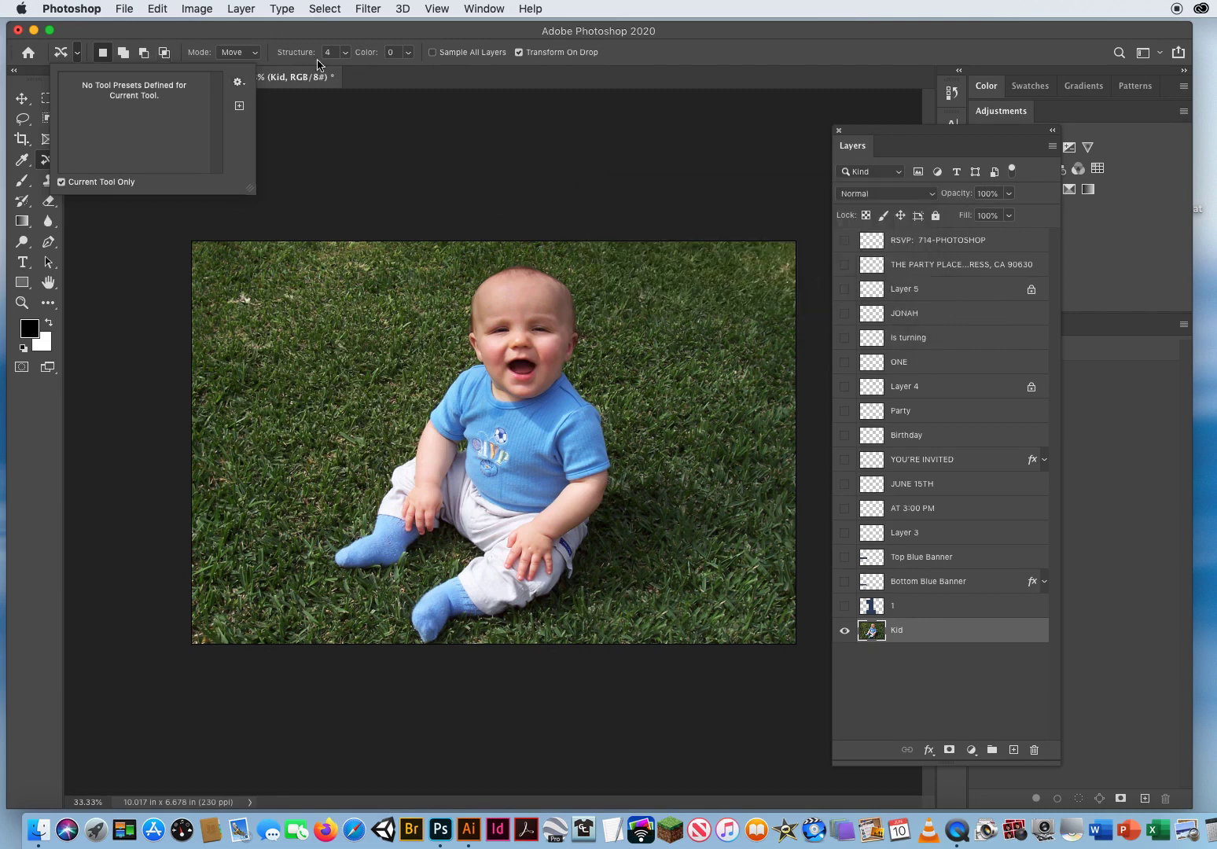
pyautogui.click(445, 35)
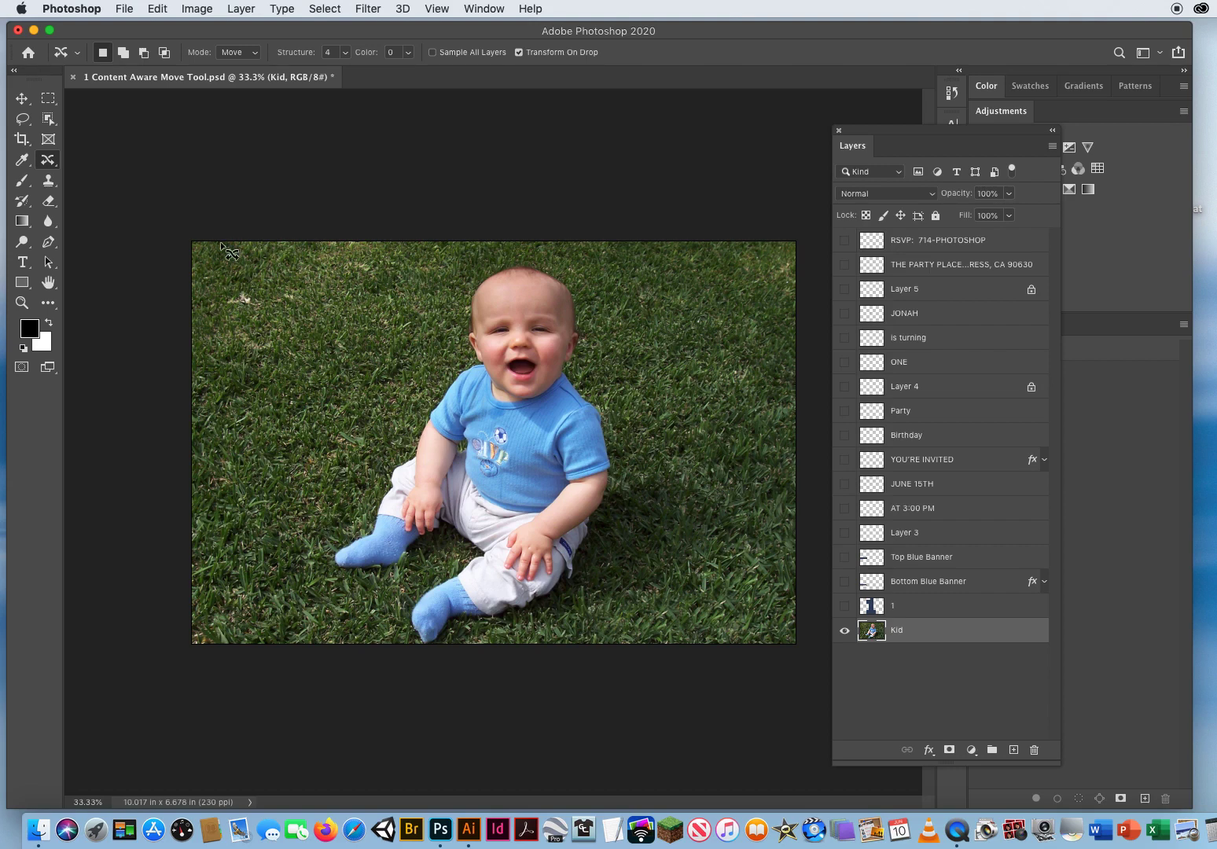
# Step: Draw a loose Content-Aware Move selection around the baby and his shadow on the Kid layer
pyautogui.click(48, 163)
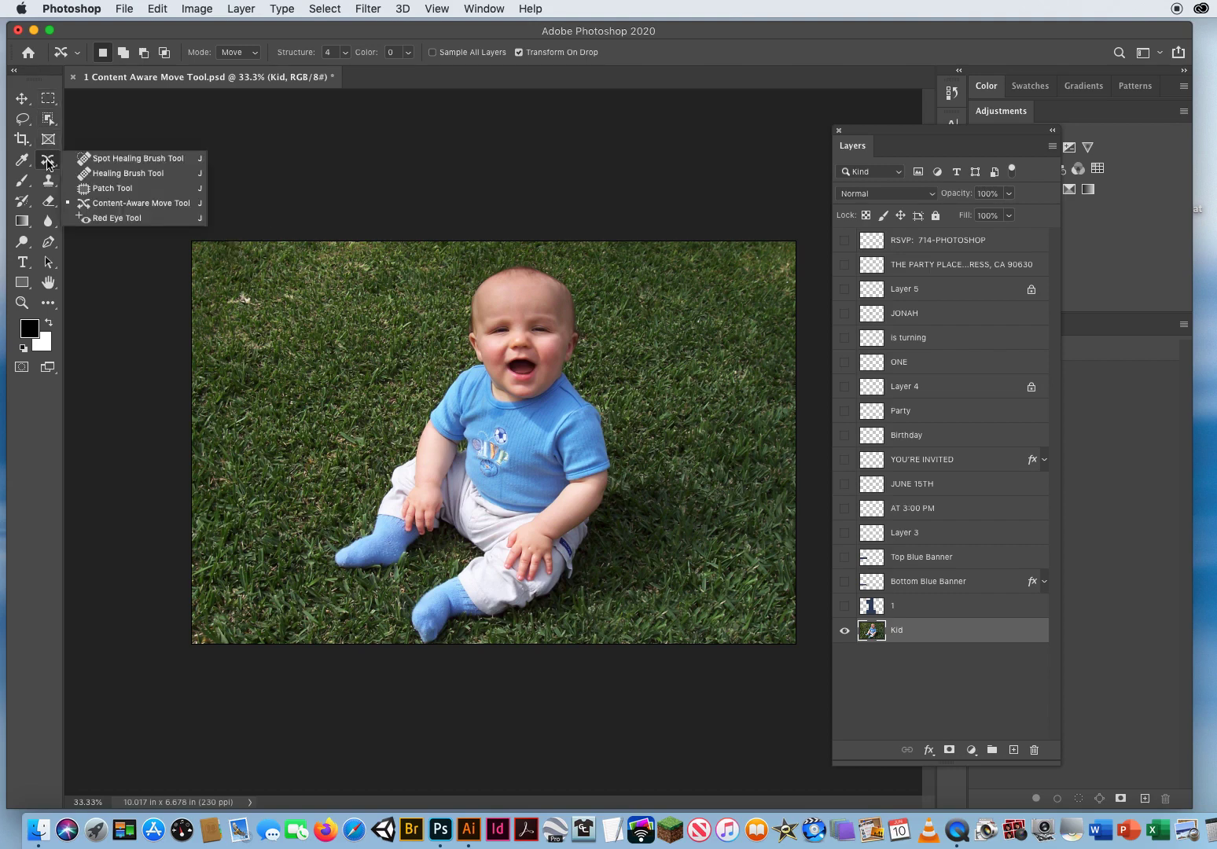
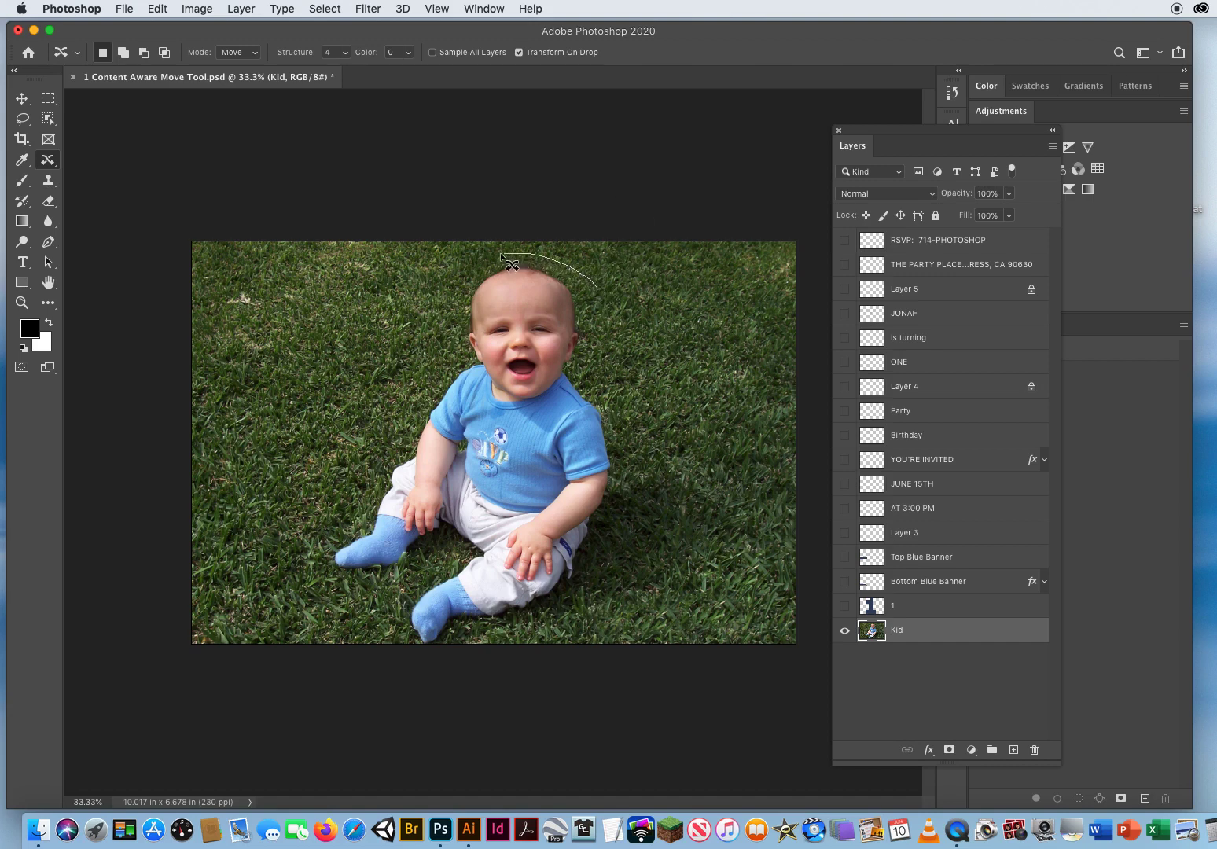
pyautogui.moveTo(490, 256)
pyautogui.mouseDown()
pyautogui.moveTo(472, 265)
pyautogui.moveTo(410, 393)
pyautogui.moveTo(333, 498)
pyautogui.moveTo(314, 560)
pyautogui.moveTo(339, 615)
pyautogui.moveTo(379, 659)
pyautogui.moveTo(473, 669)
pyautogui.moveTo(602, 637)
pyautogui.moveTo(733, 590)
pyautogui.moveTo(768, 551)
pyautogui.moveTo(762, 501)
pyautogui.moveTo(731, 464)
pyautogui.moveTo(651, 419)
pyautogui.moveTo(615, 380)
pyautogui.moveTo(599, 296)
pyautogui.mouseUp()
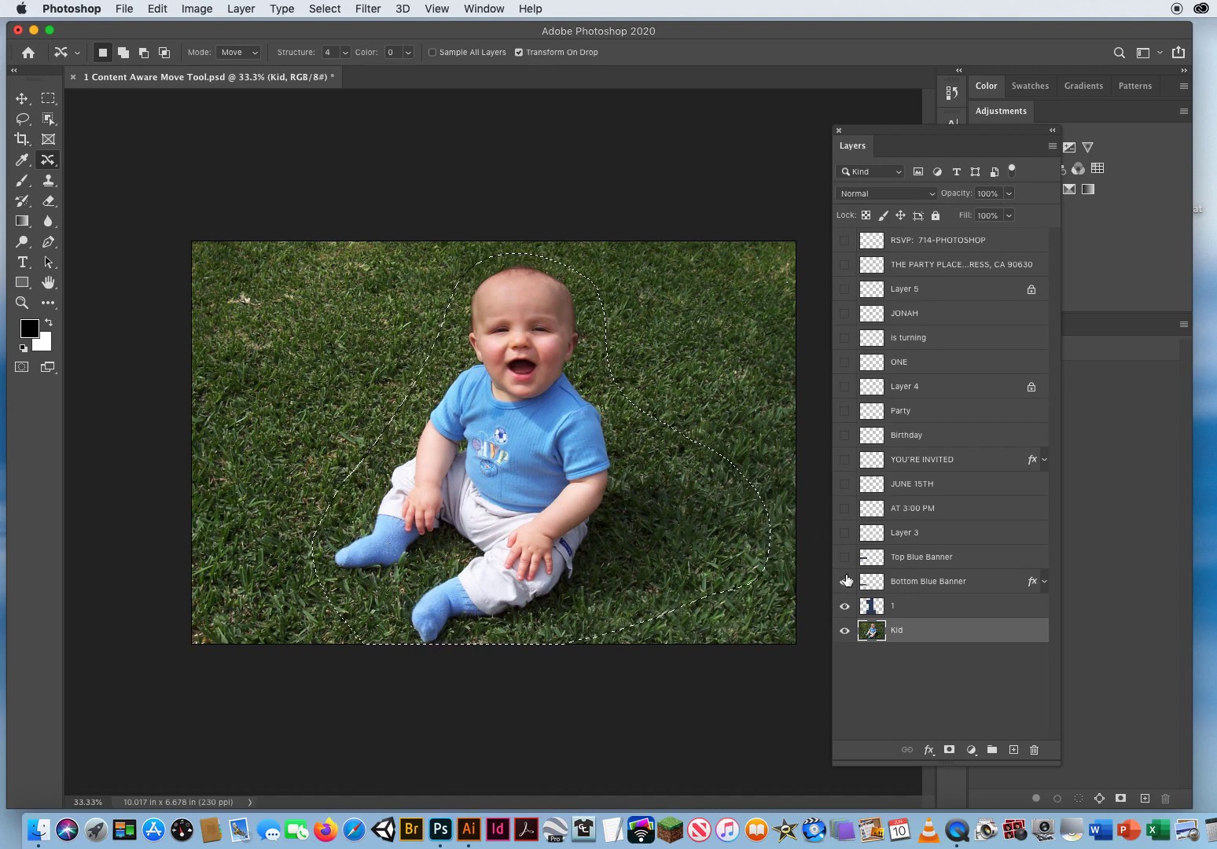
# Step: Show all layers and the rulers, and place a vertical guide along the number 1's right edge at about 6.6 inches
pyautogui.moveTo(847, 580); pyautogui.dragTo(847, 230)
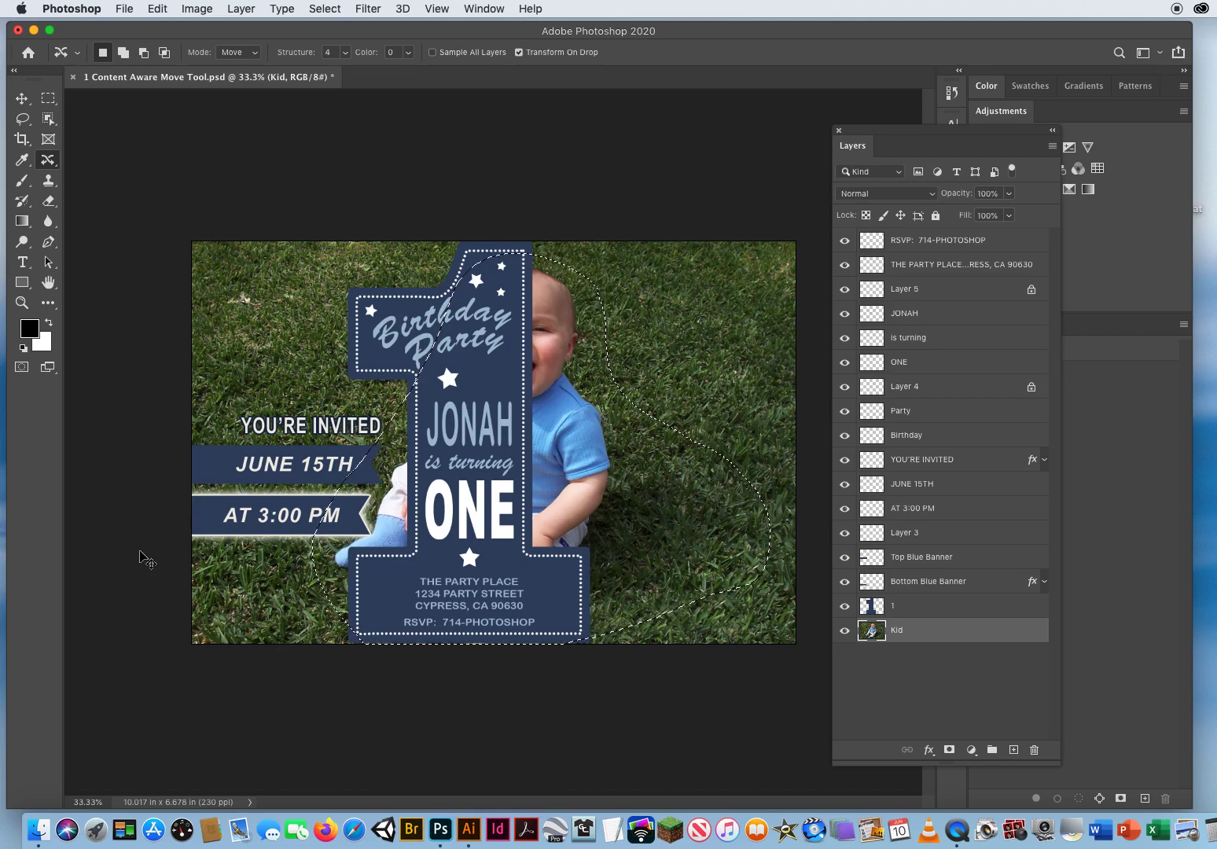
pyautogui.press('super+r')
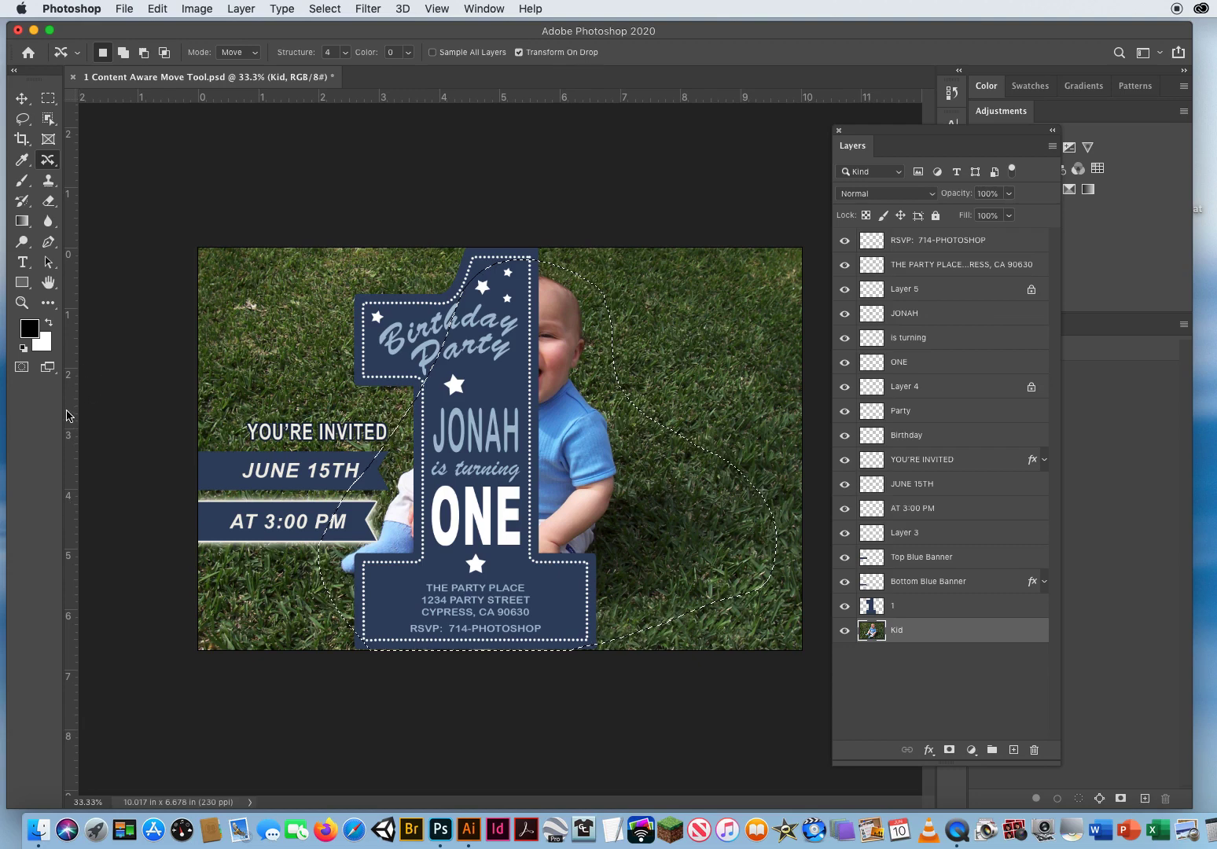
pyautogui.moveTo(71, 418); pyautogui.dragTo(596, 506)
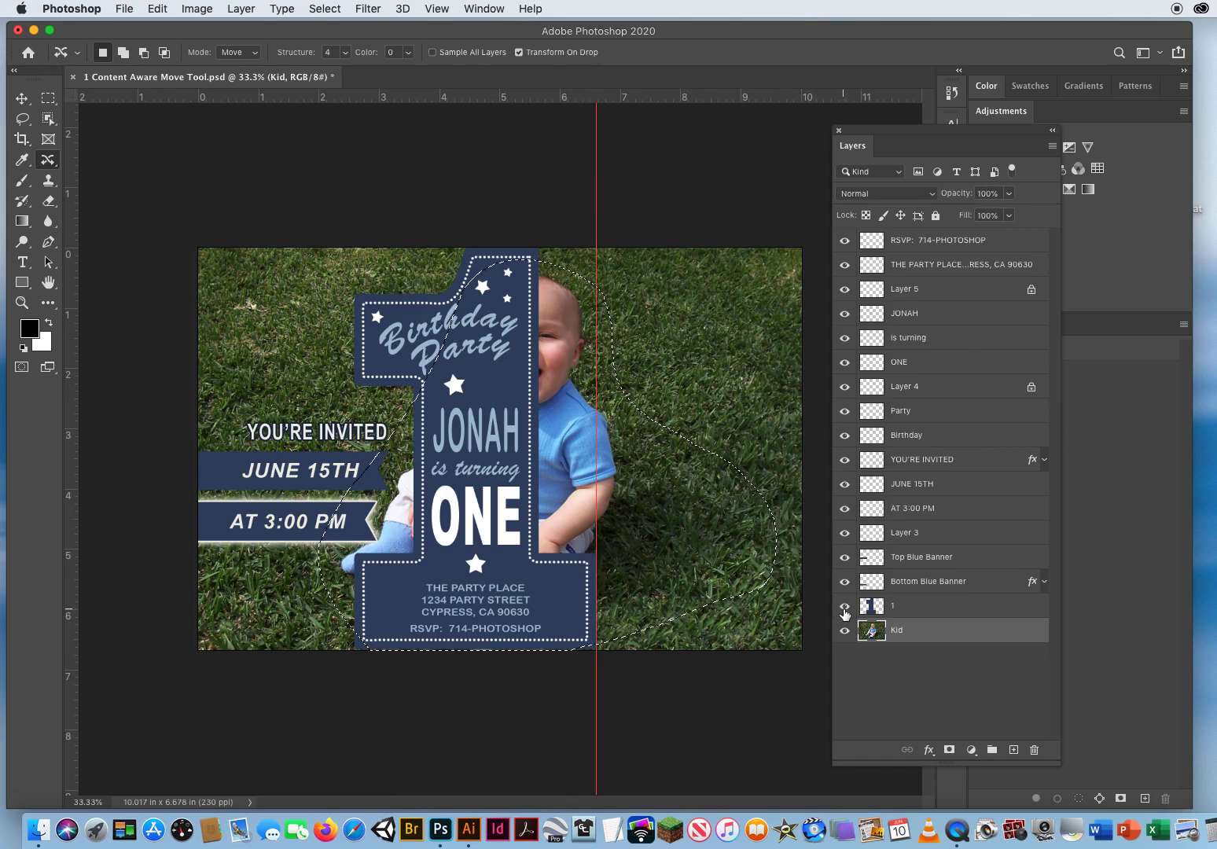
# Step: Hide the layers above Kid and content-aware move the selected baby about 3 inches rightward, lining his front foot up with the guide
pyautogui.moveTo(848, 534); pyautogui.dragTo(844, 240)
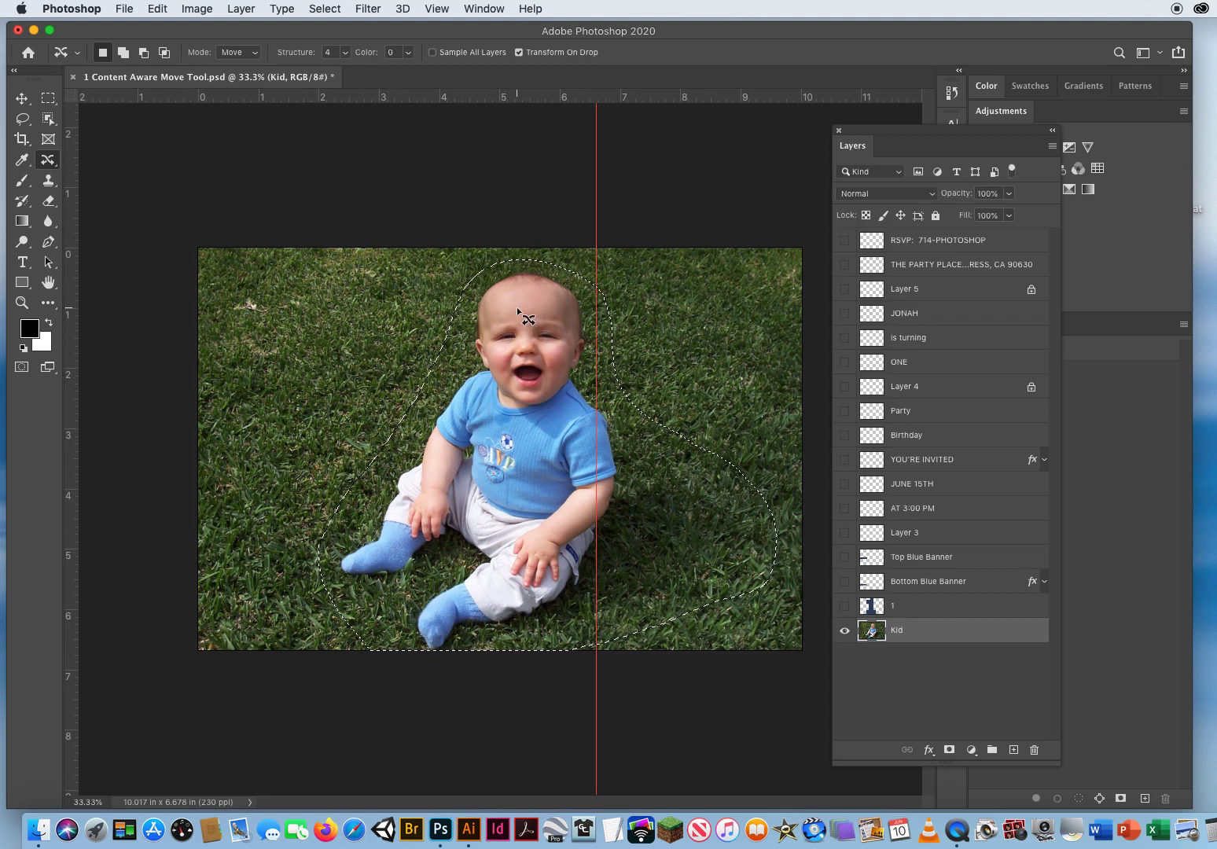
pyautogui.moveTo(519, 307); pyautogui.dragTo(699, 323)
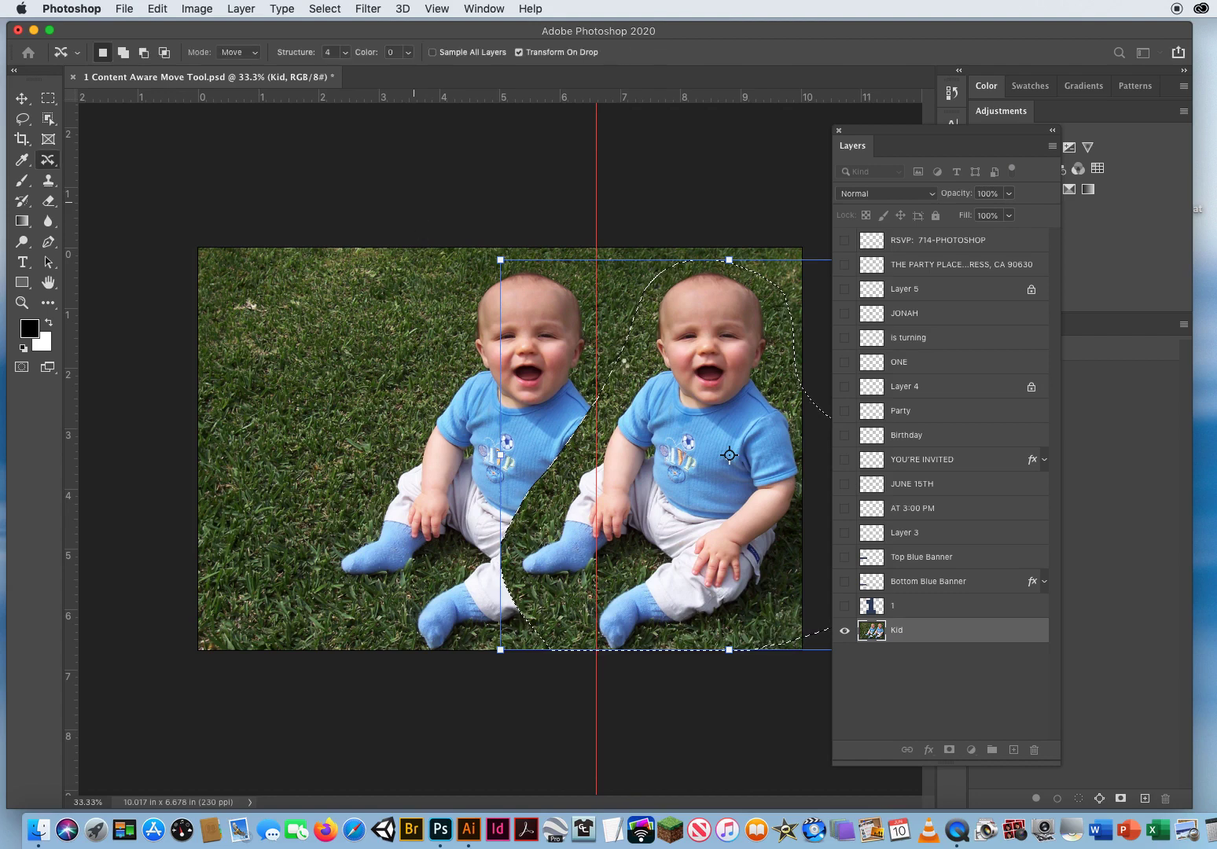
pyautogui.press('Return')
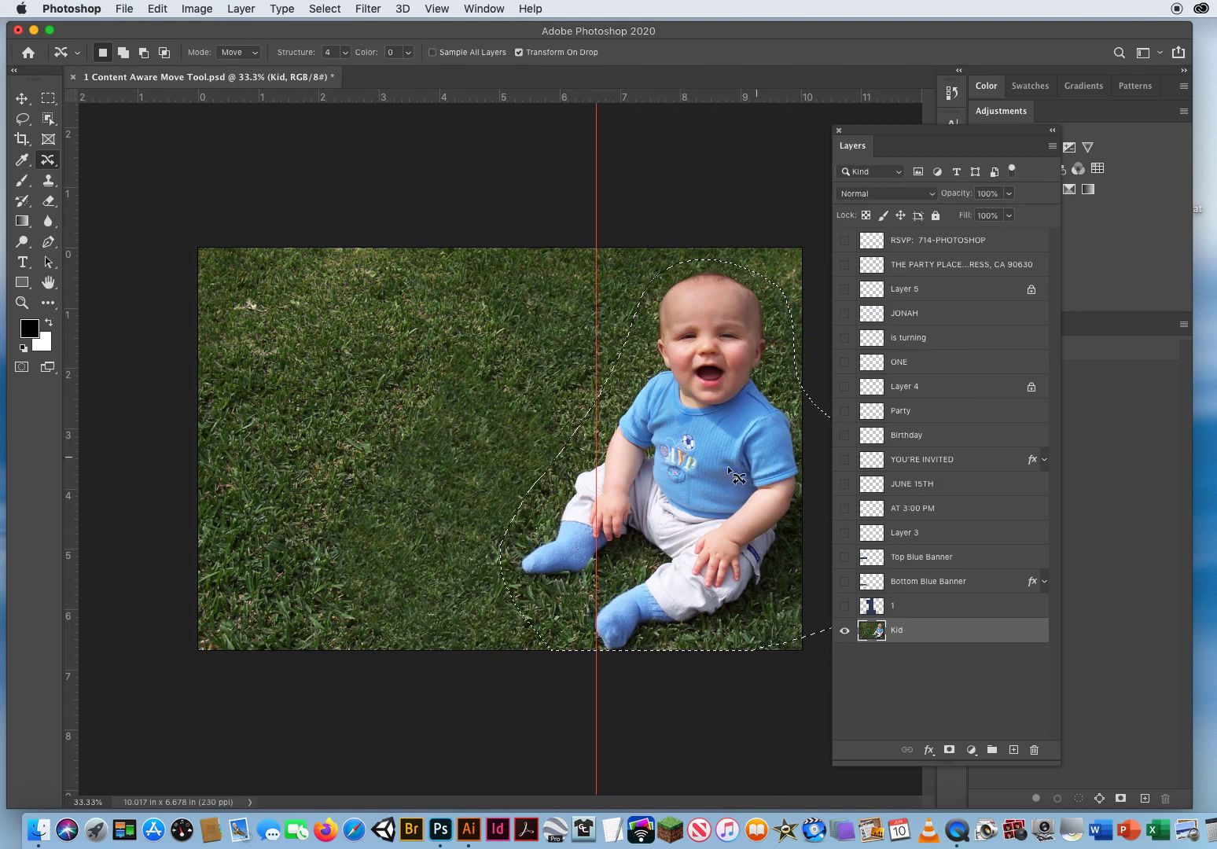
# Step: Deselect the moved baby and show all layers above Kid again
pyautogui.click(427, 464)
pyautogui.moveTo(846, 611); pyautogui.dragTo(846, 220)
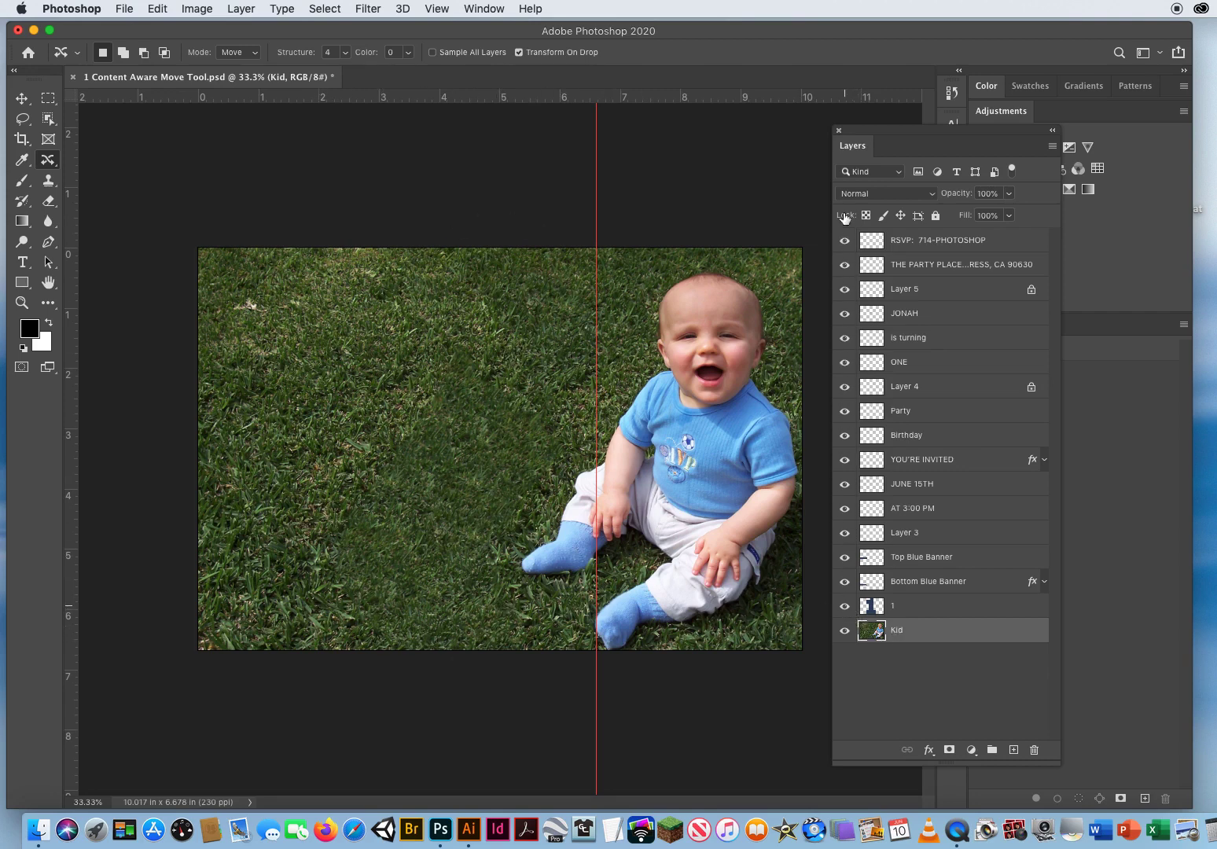
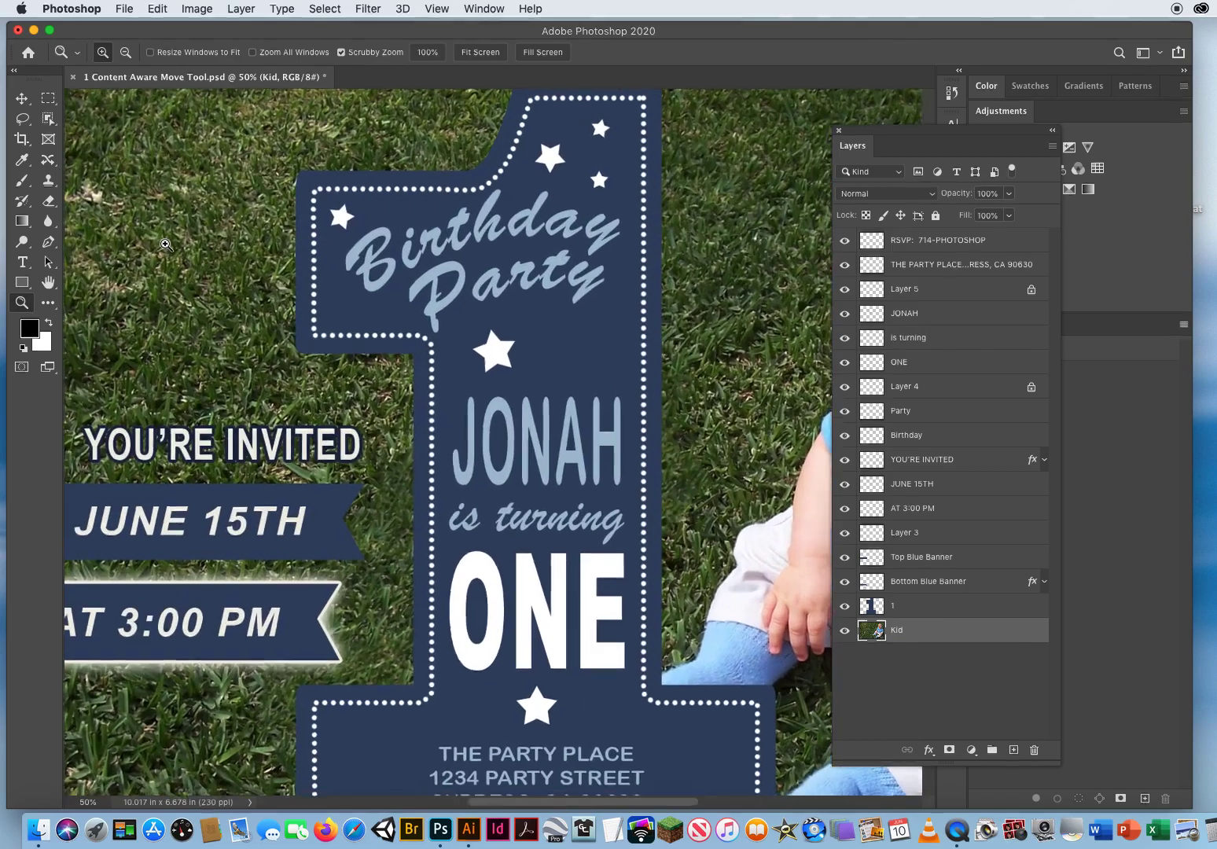
# Step: Clone clean grass over the pale patch in the Kid layer's upper-left lawn, using the Clone Stamp with a 159-pixel brush
pyautogui.moveTo(114, 204); pyautogui.dragTo(279, 283)
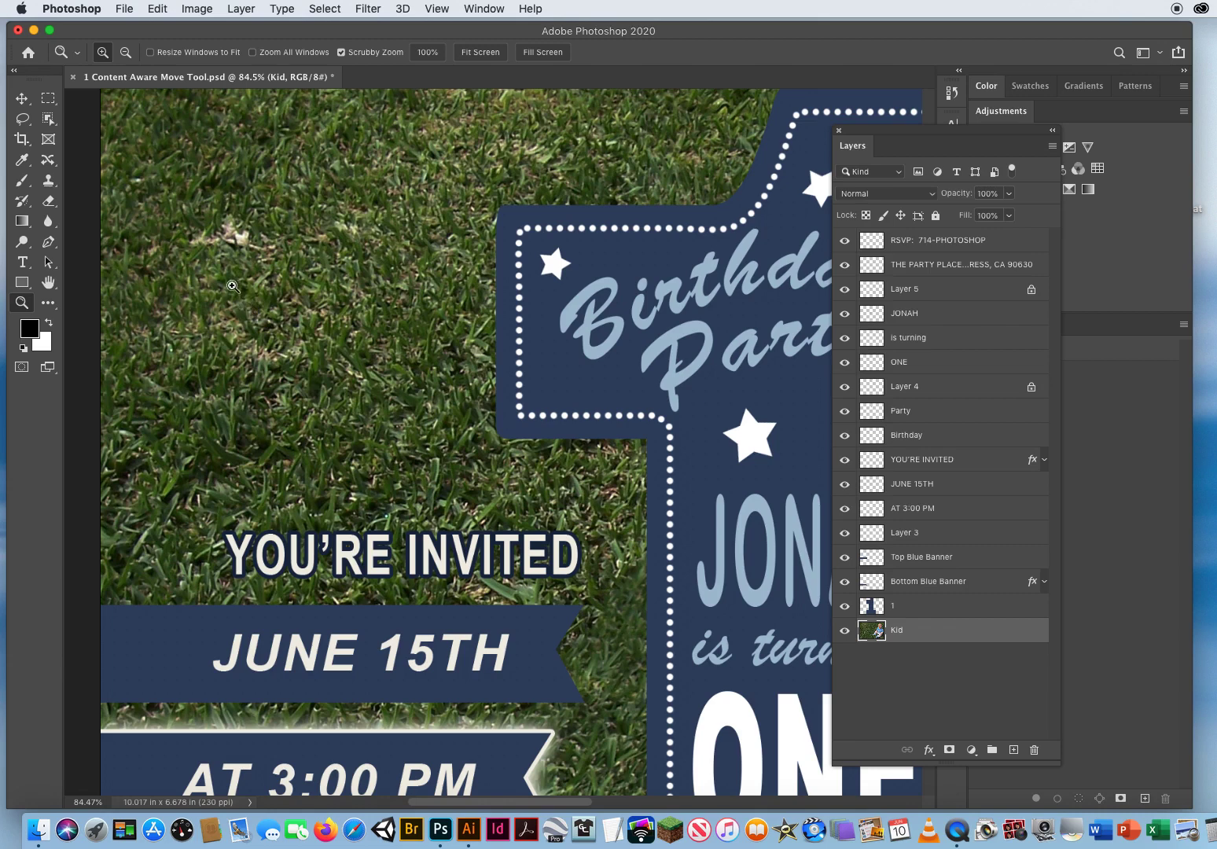
pyautogui.click(48, 184)
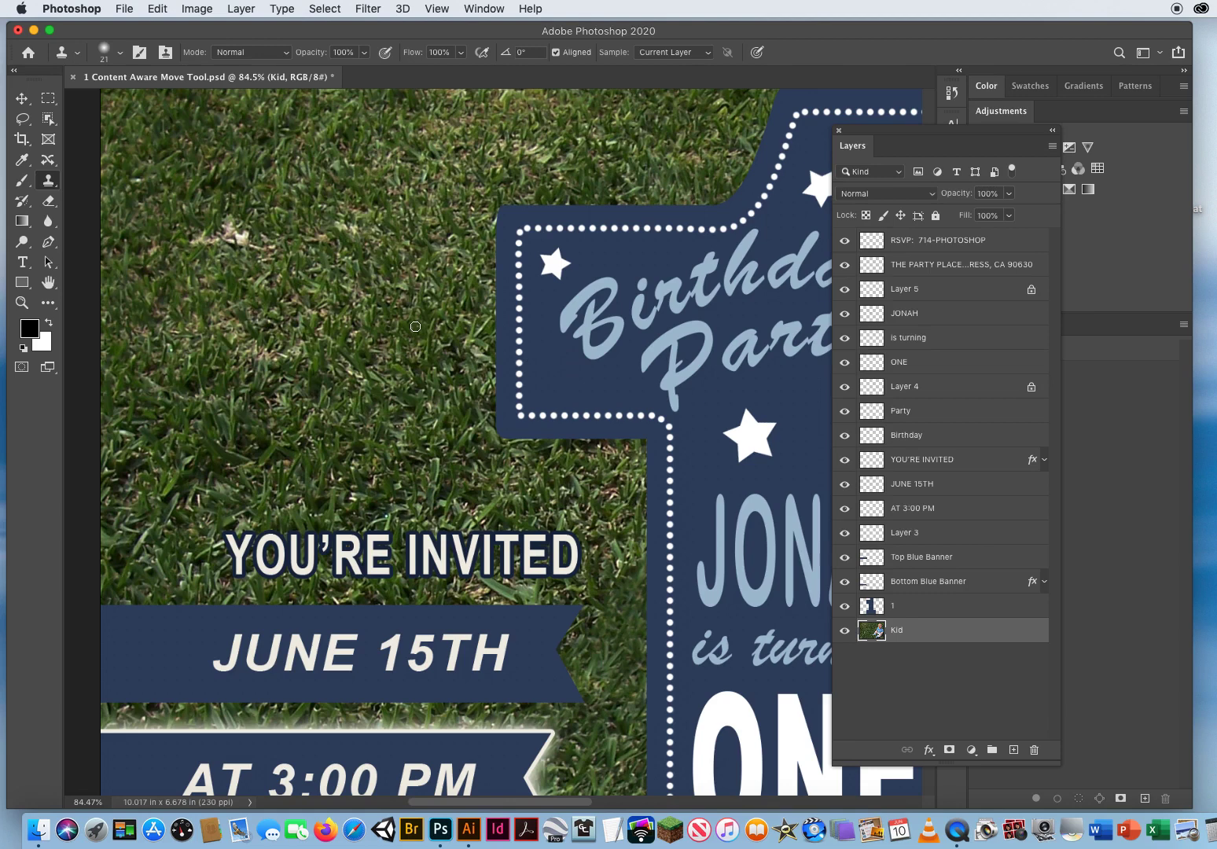
pyautogui.moveTo(384, 317); pyautogui.dragTo(431, 320)
pyautogui.keyDown('alt'); pyautogui.click(392, 426); pyautogui.keyUp('alt')
pyautogui.moveTo(380, 425)
pyautogui.mouseDown()
pyautogui.moveTo(362, 338)
pyautogui.moveTo(266, 252)
pyautogui.moveTo(228, 239)
pyautogui.moveTo(263, 234)
pyautogui.moveTo(193, 236)
pyautogui.mouseUp()
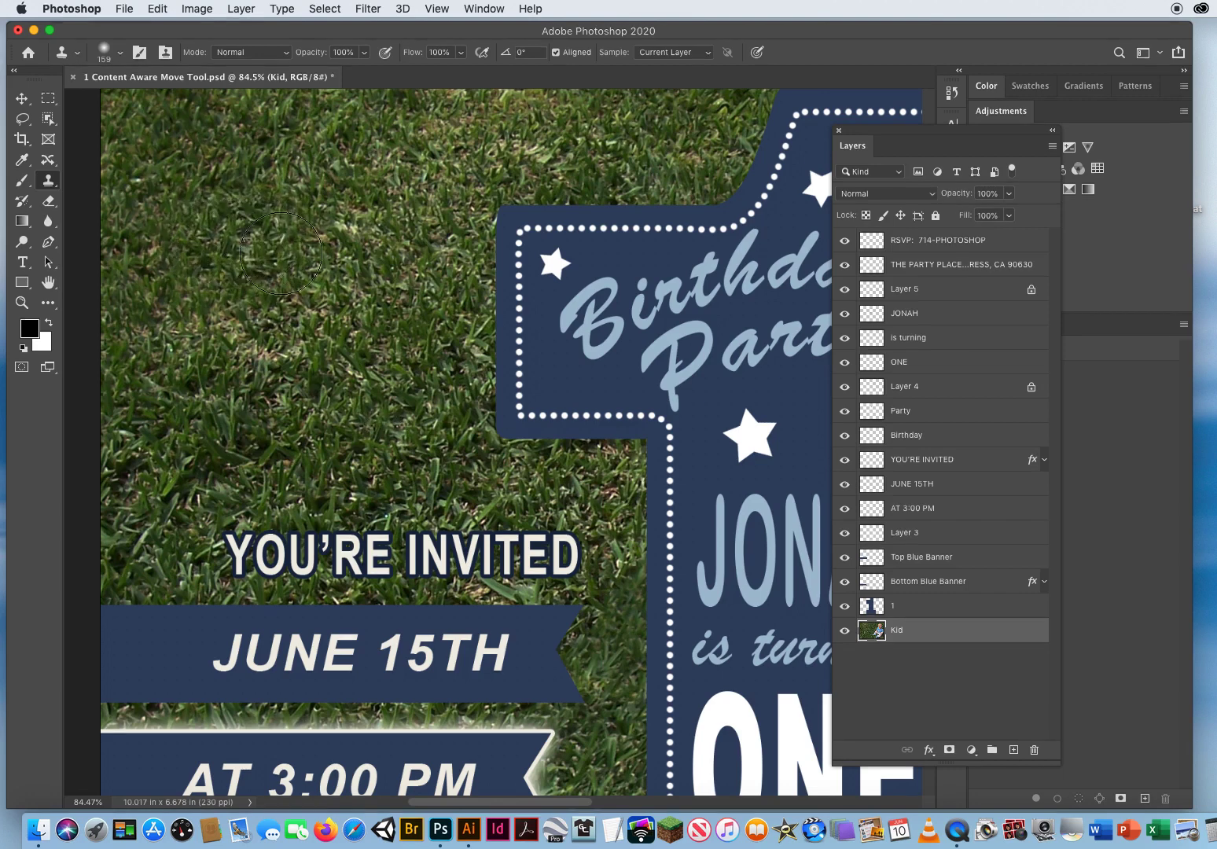
pyautogui.click(649, 562)
pyautogui.press('super+z')
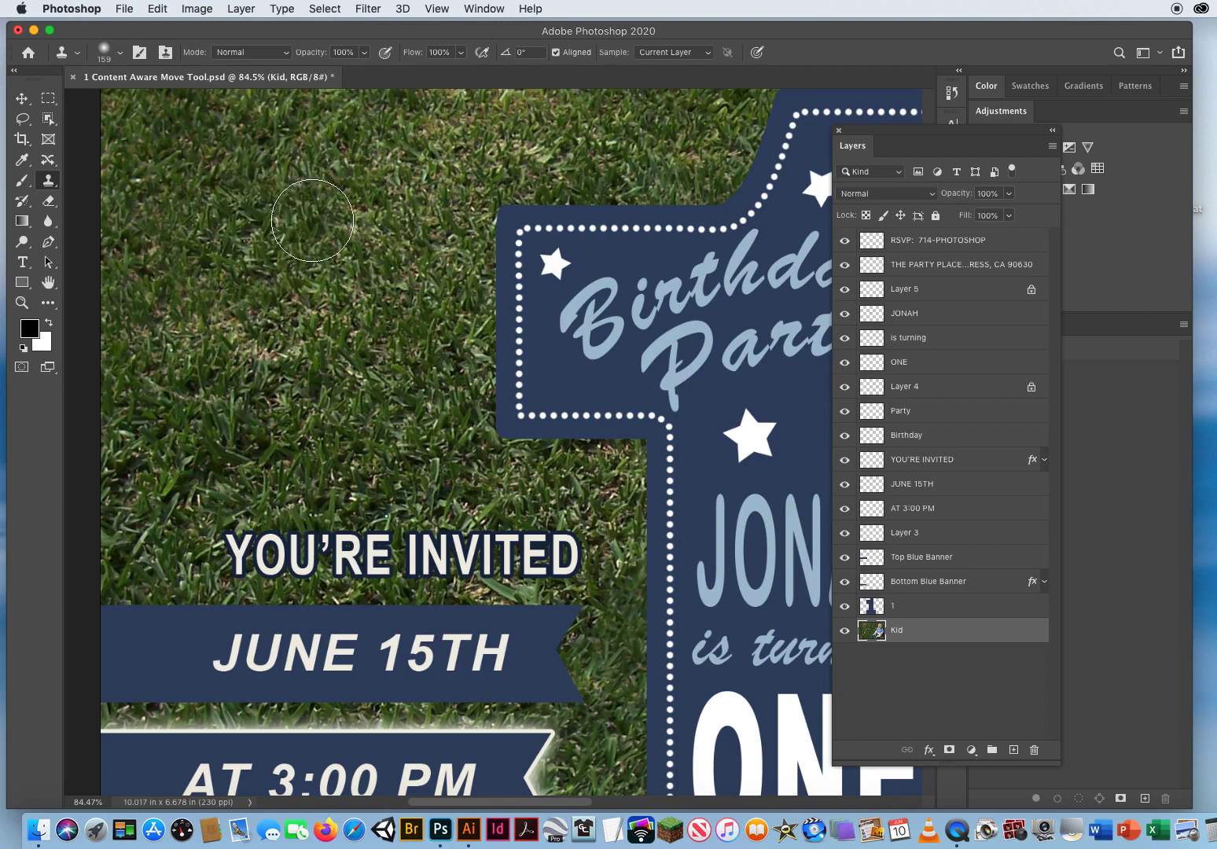
# Step: Select the Bottom Blue Banner layer through its artwork on the canvas, using the Move tool with Auto-Select set to Layer
pyautogui.click(22, 302)
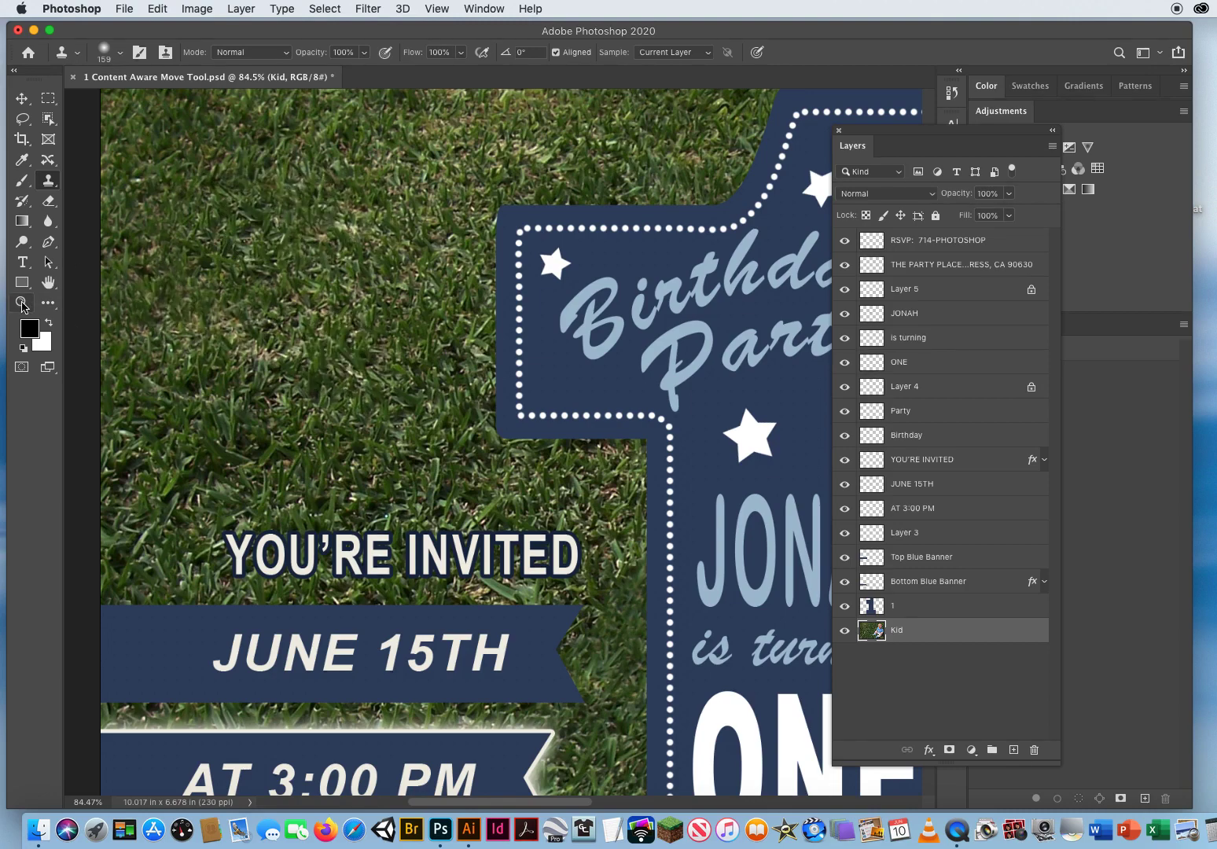
pyautogui.scroll(-6, 537, 449)
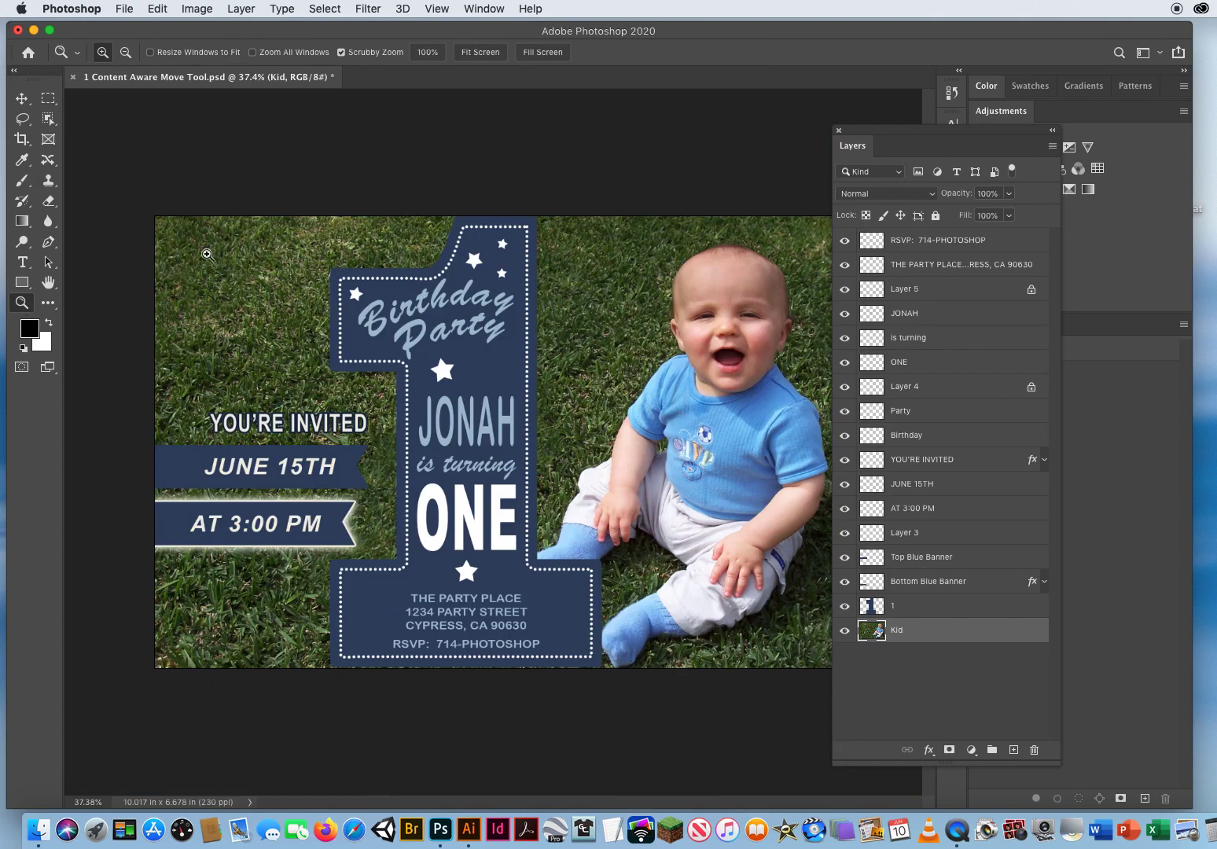
pyautogui.moveTo(853, 134); pyautogui.dragTo(872, 136)
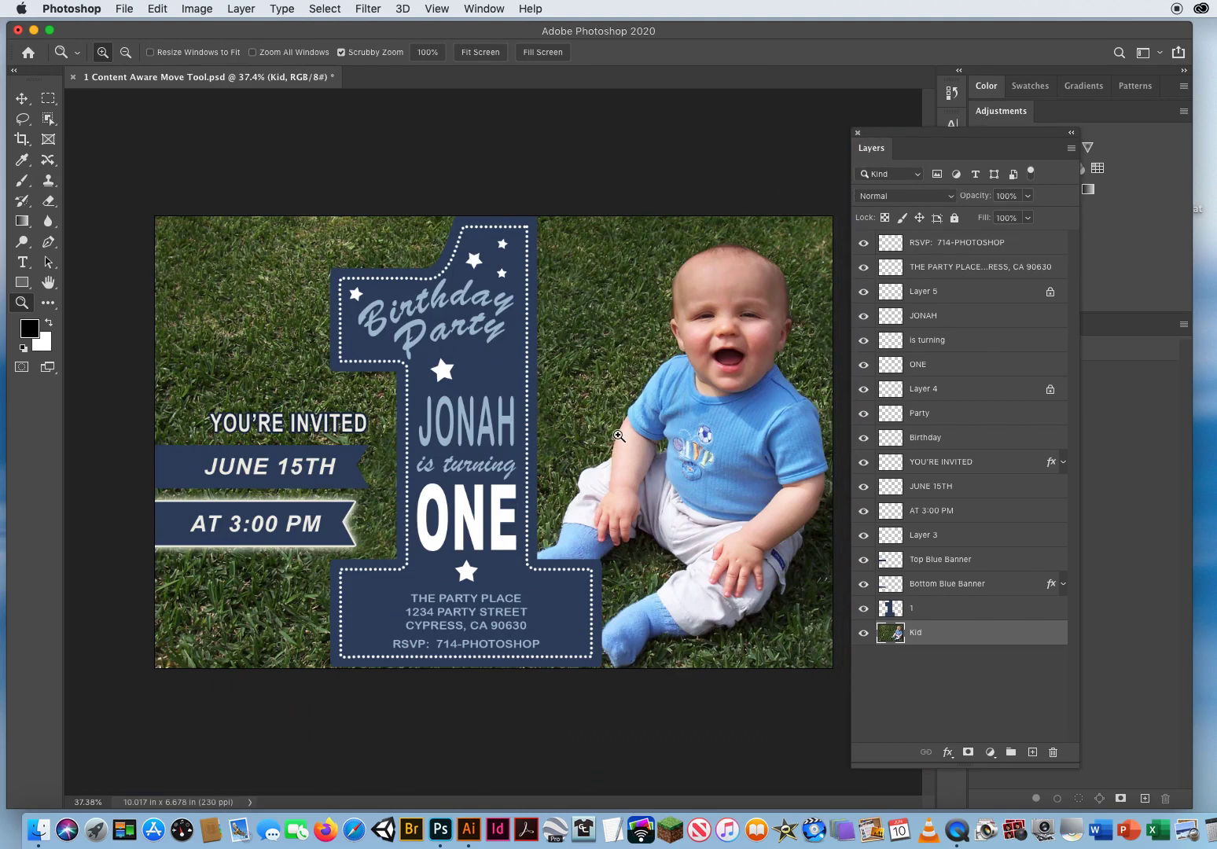
pyautogui.moveTo(236, 489); pyautogui.dragTo(492, 400)
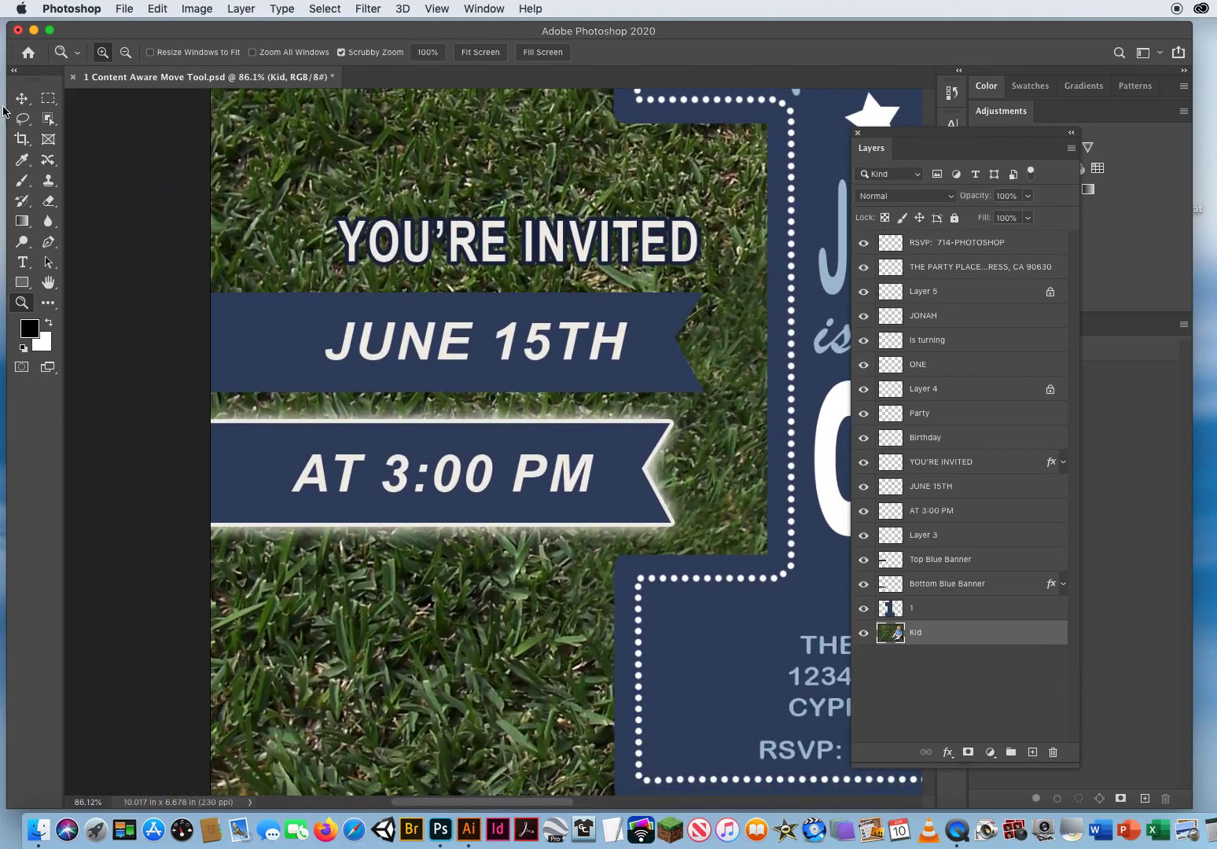
pyautogui.click(22, 98)
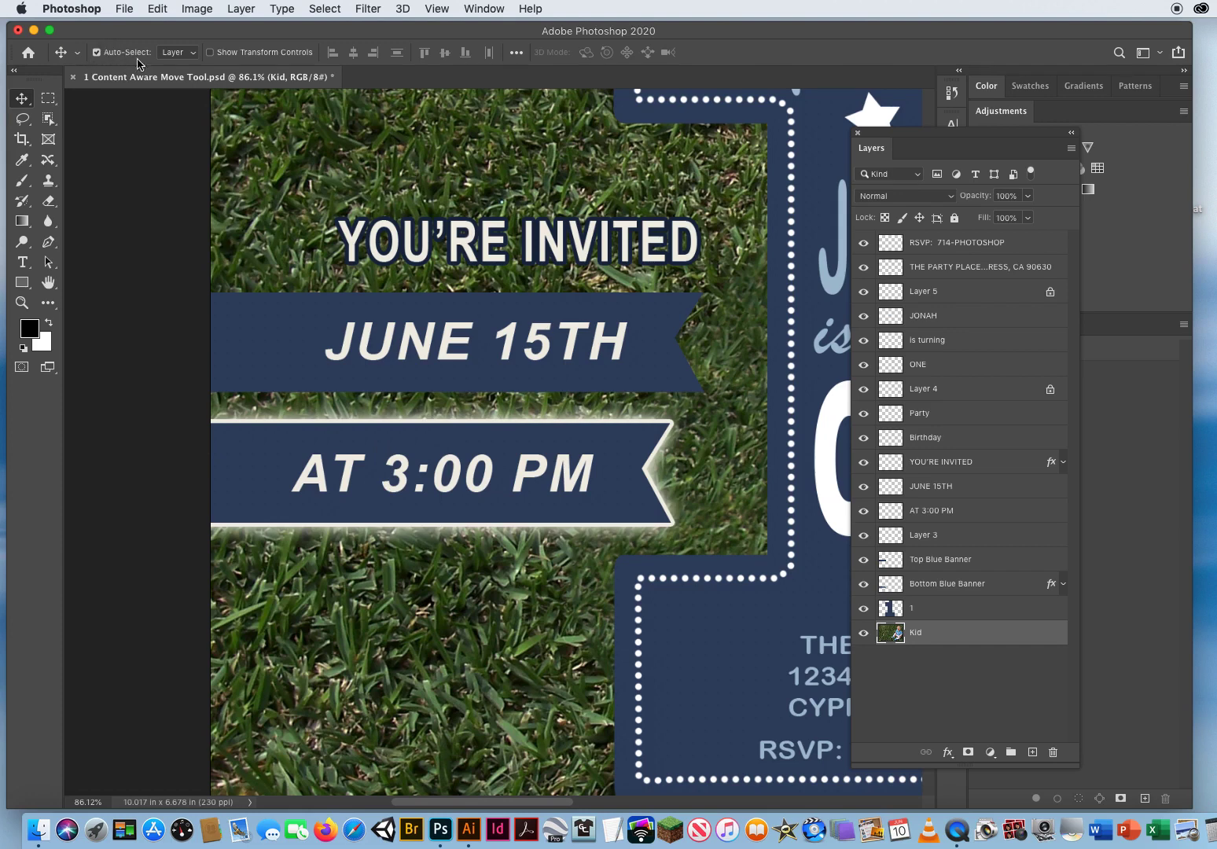
pyautogui.click(97, 53)
pyautogui.click(97, 53)
pyautogui.click(263, 465)
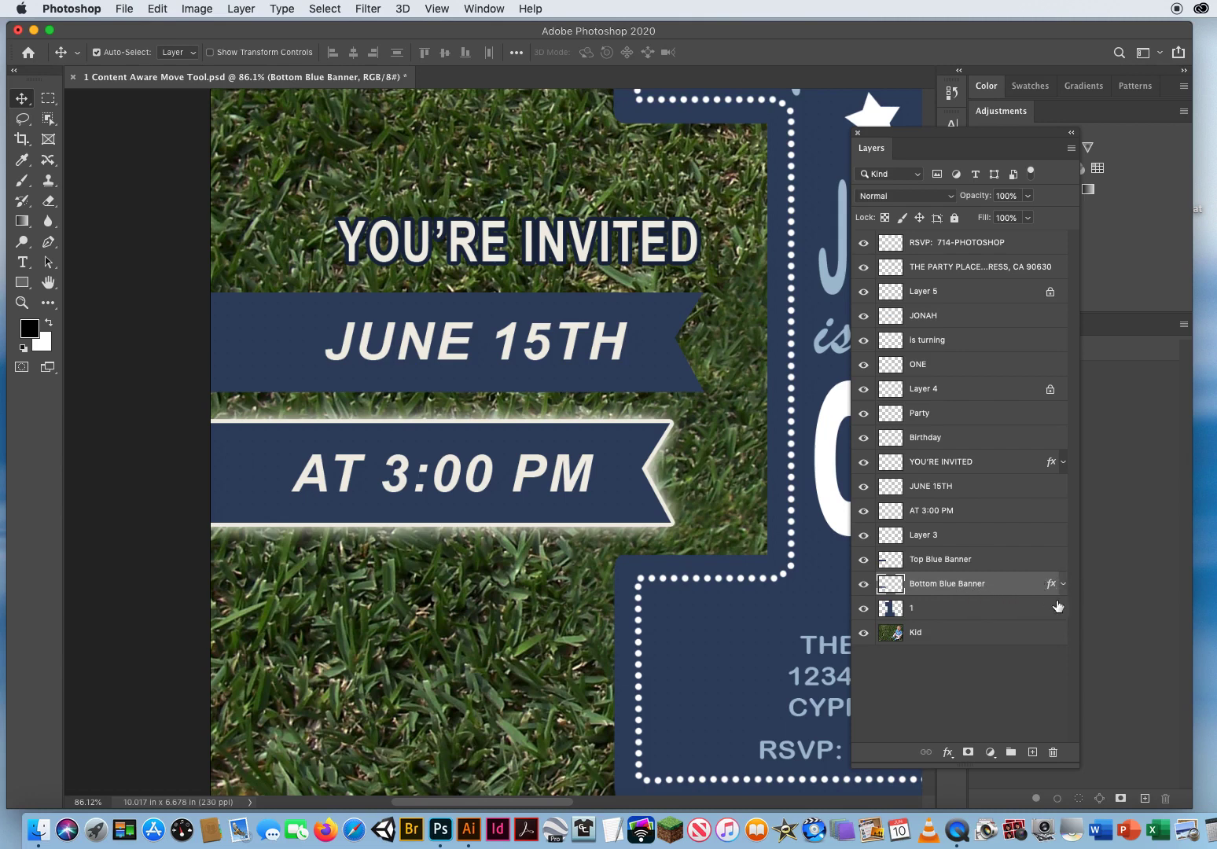
# Step: Copy the Stroke and Outer Glow effects from Bottom Blue Banner to Top Blue Banner, and collapse both effects lists
pyautogui.moveTo(901, 140); pyautogui.dragTo(864, 96)
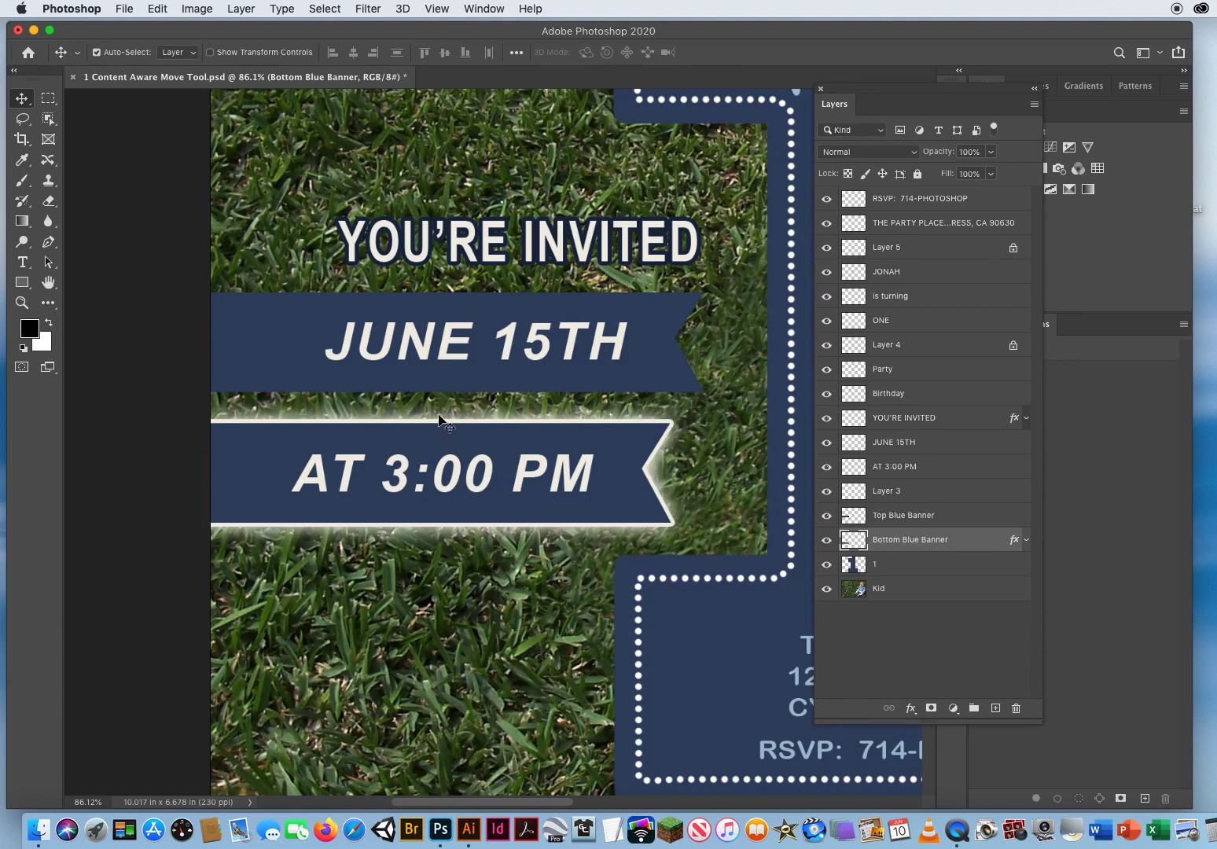
pyautogui.click(1026, 540)
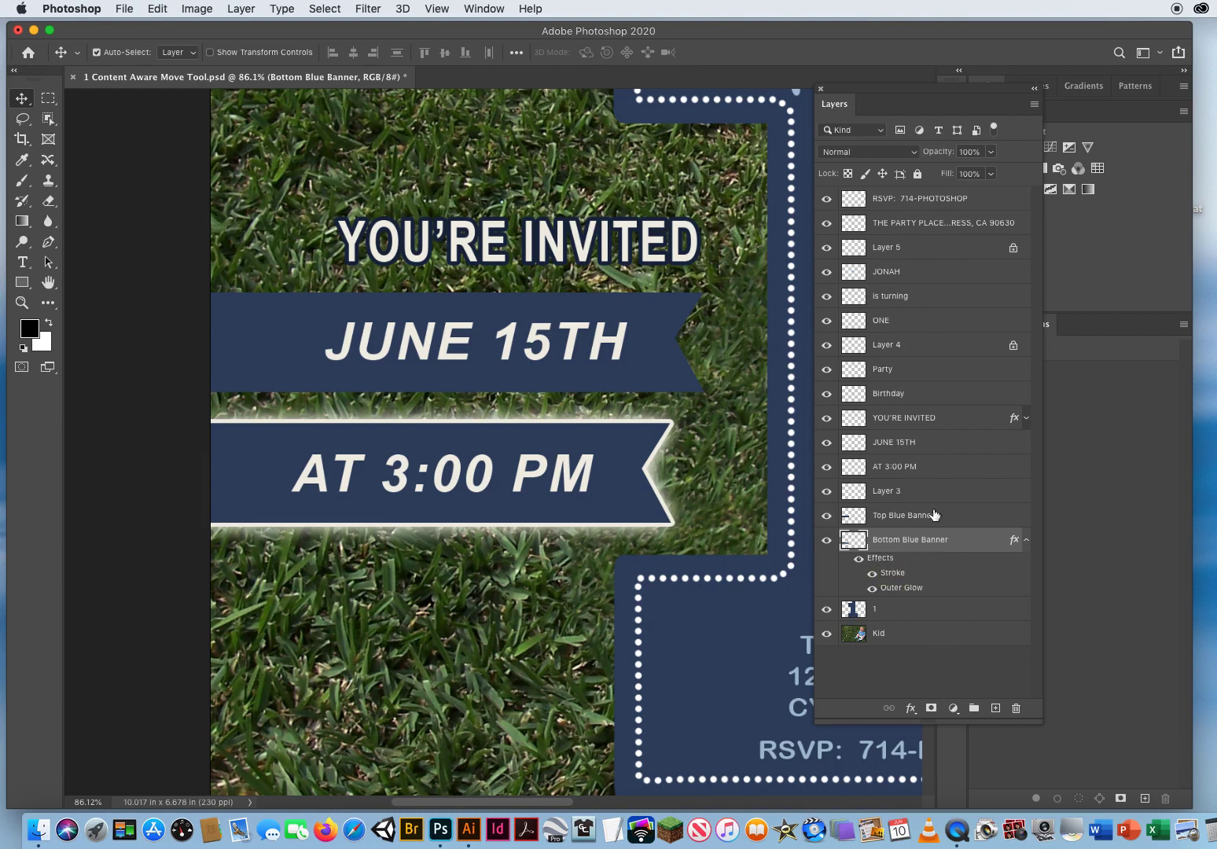
pyautogui.click(892, 518)
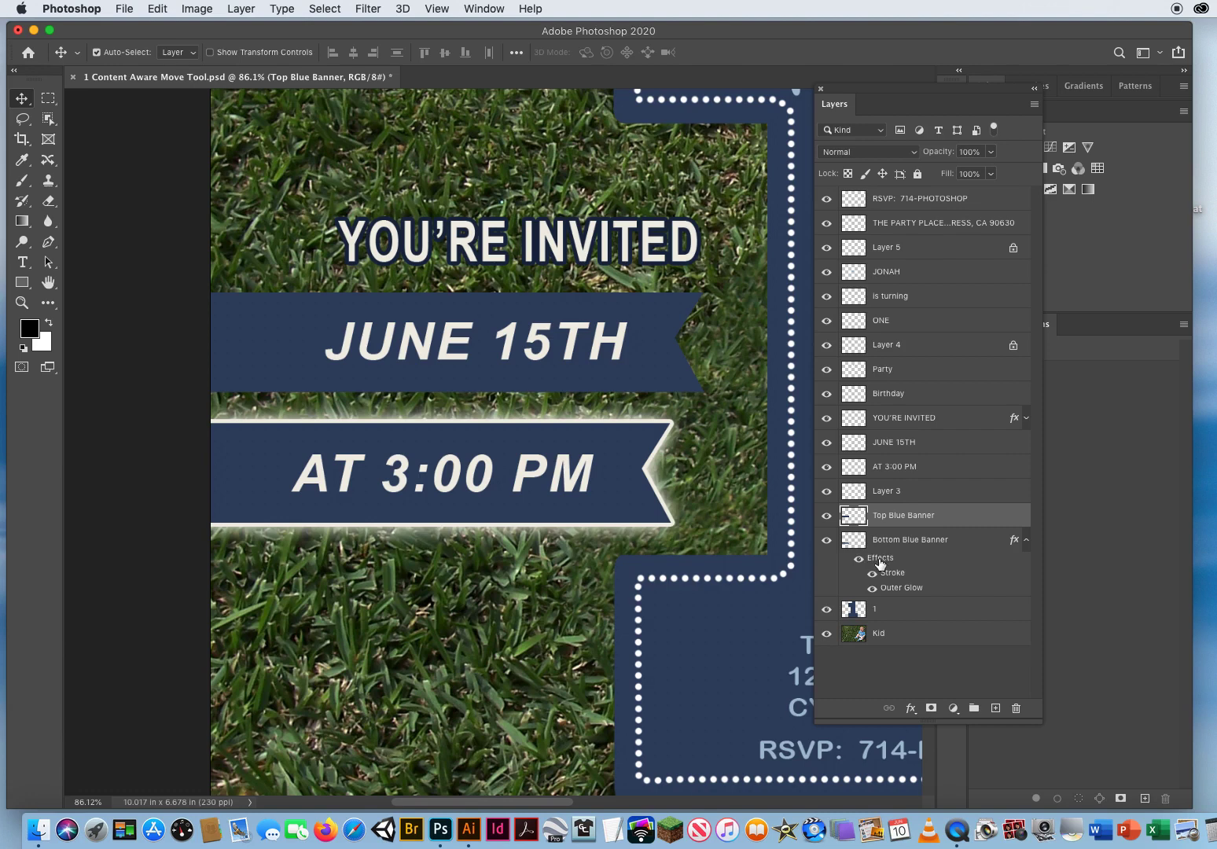
pyautogui.moveTo(880, 563)
pyautogui.mouseDown()
pyautogui.moveTo(916, 529)
pyautogui.moveTo(868, 515)
pyautogui.moveTo(978, 518)
pyautogui.moveTo(900, 520)
pyautogui.mouseUp()
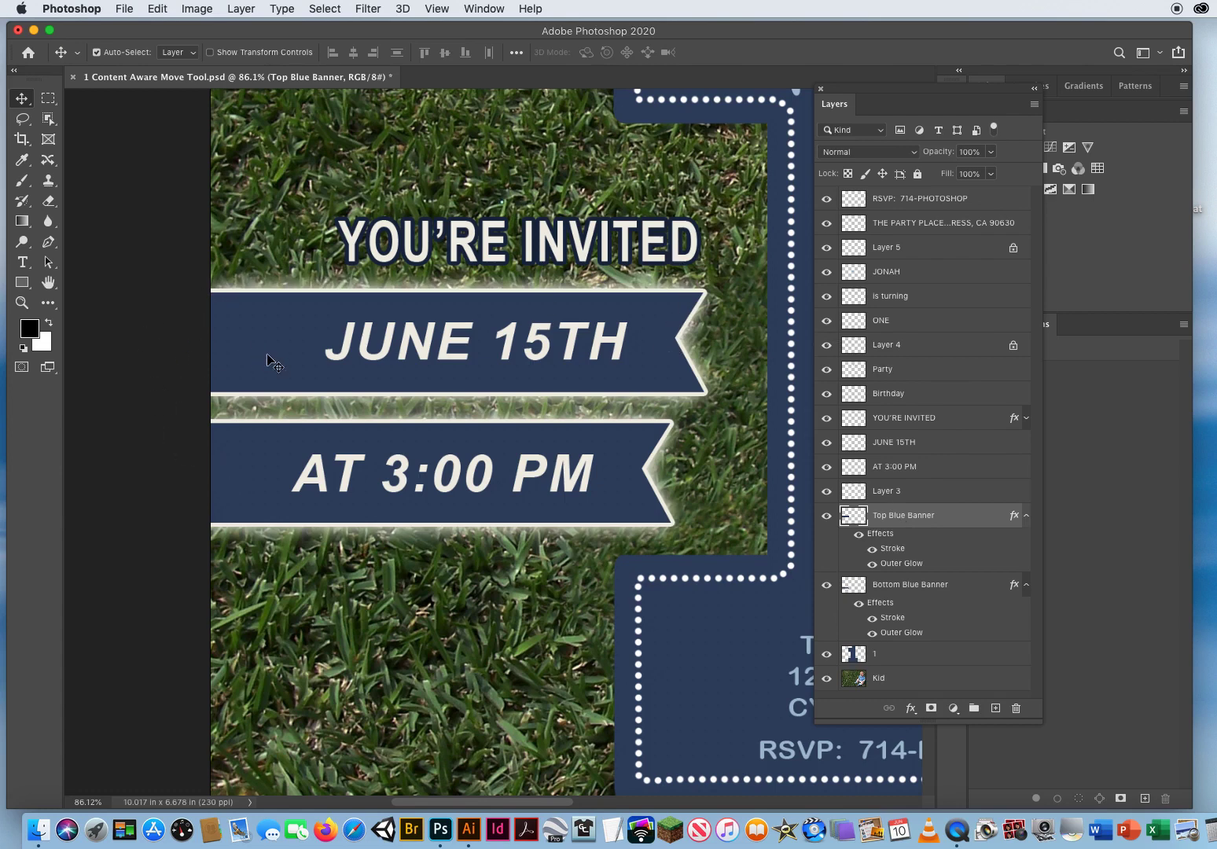
pyautogui.click(1026, 517)
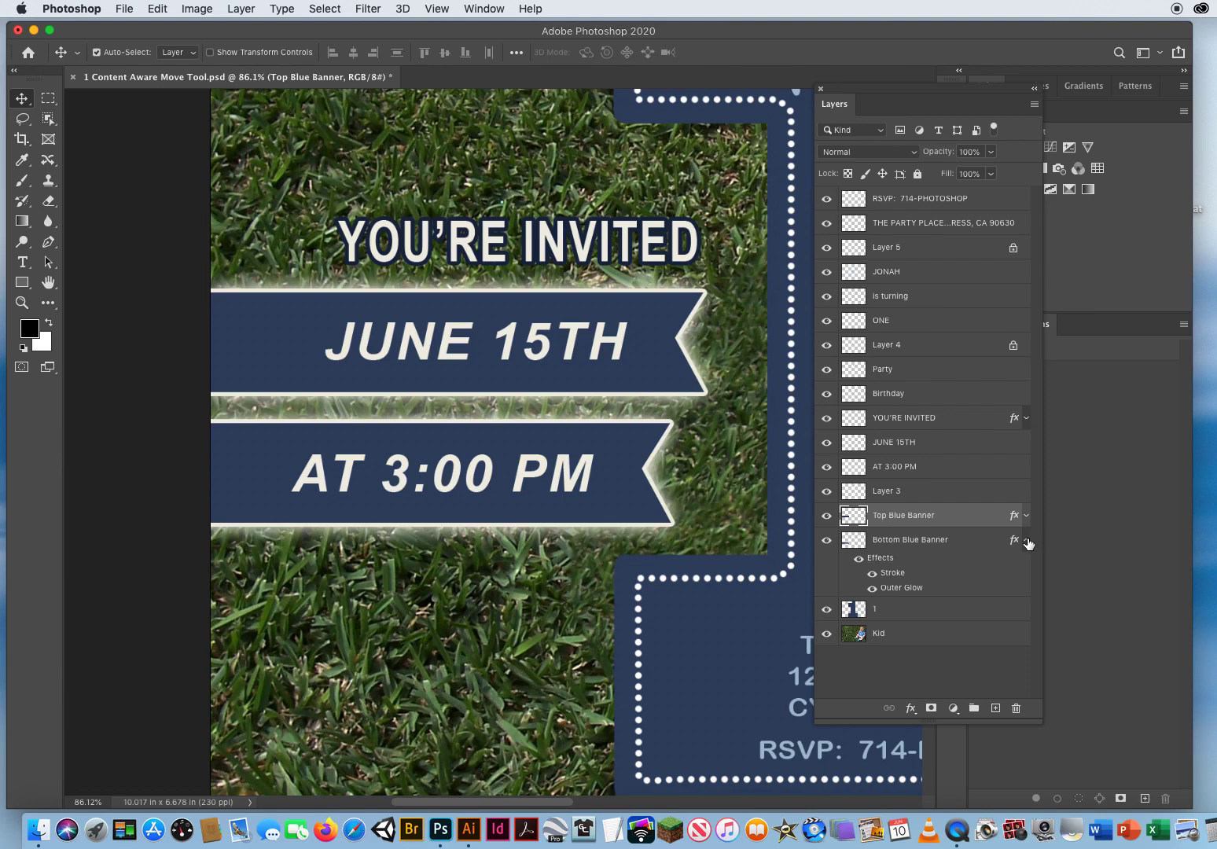
pyautogui.click(1026, 541)
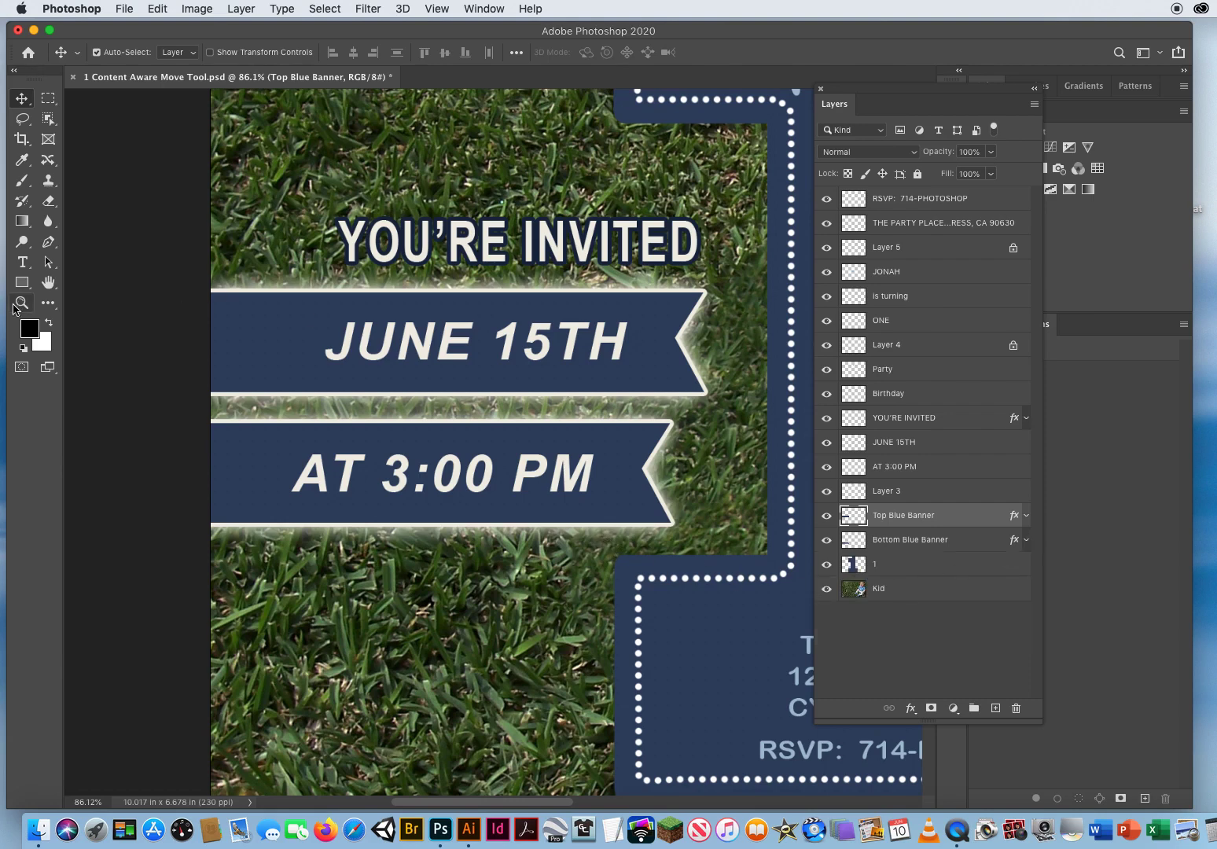
# Step: View the whole invitation with the Layers panel moved clear of the artwork
pyautogui.click(21, 303)
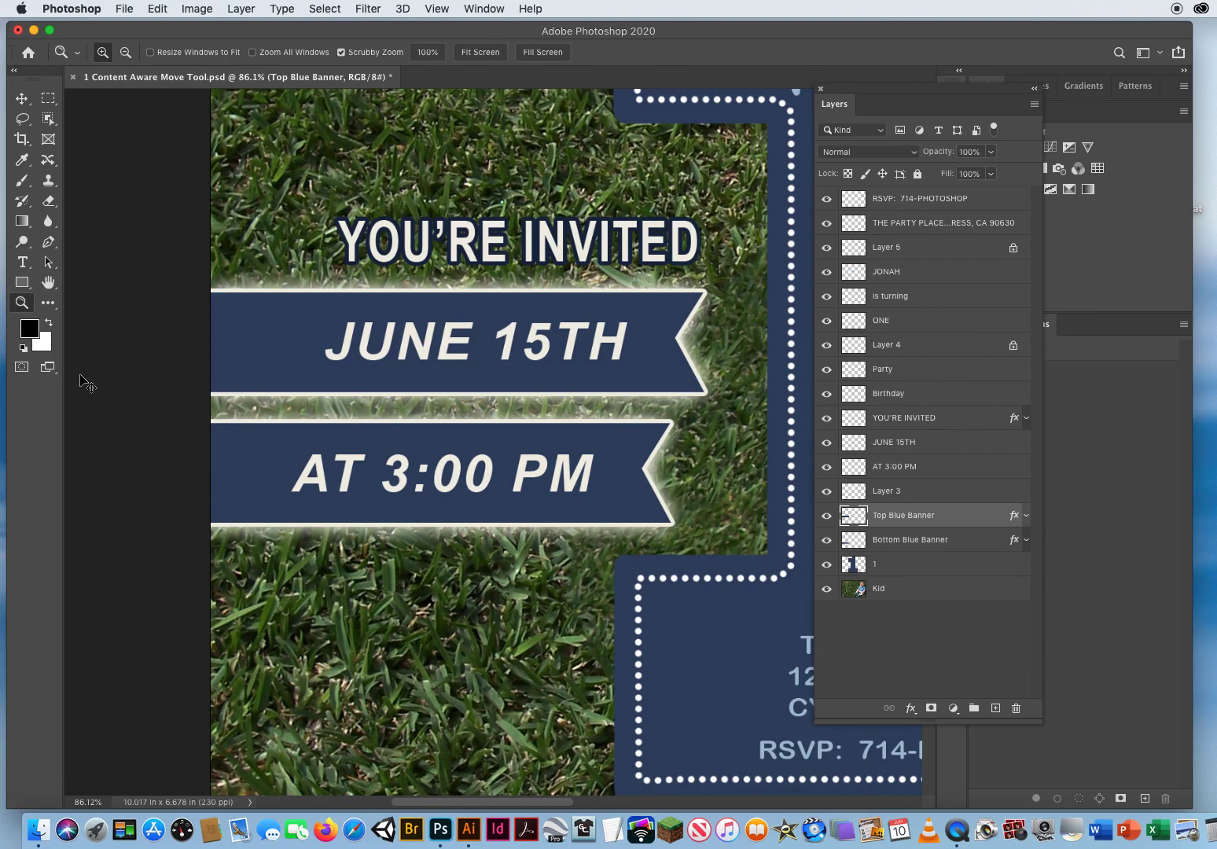
pyautogui.press('super+0')
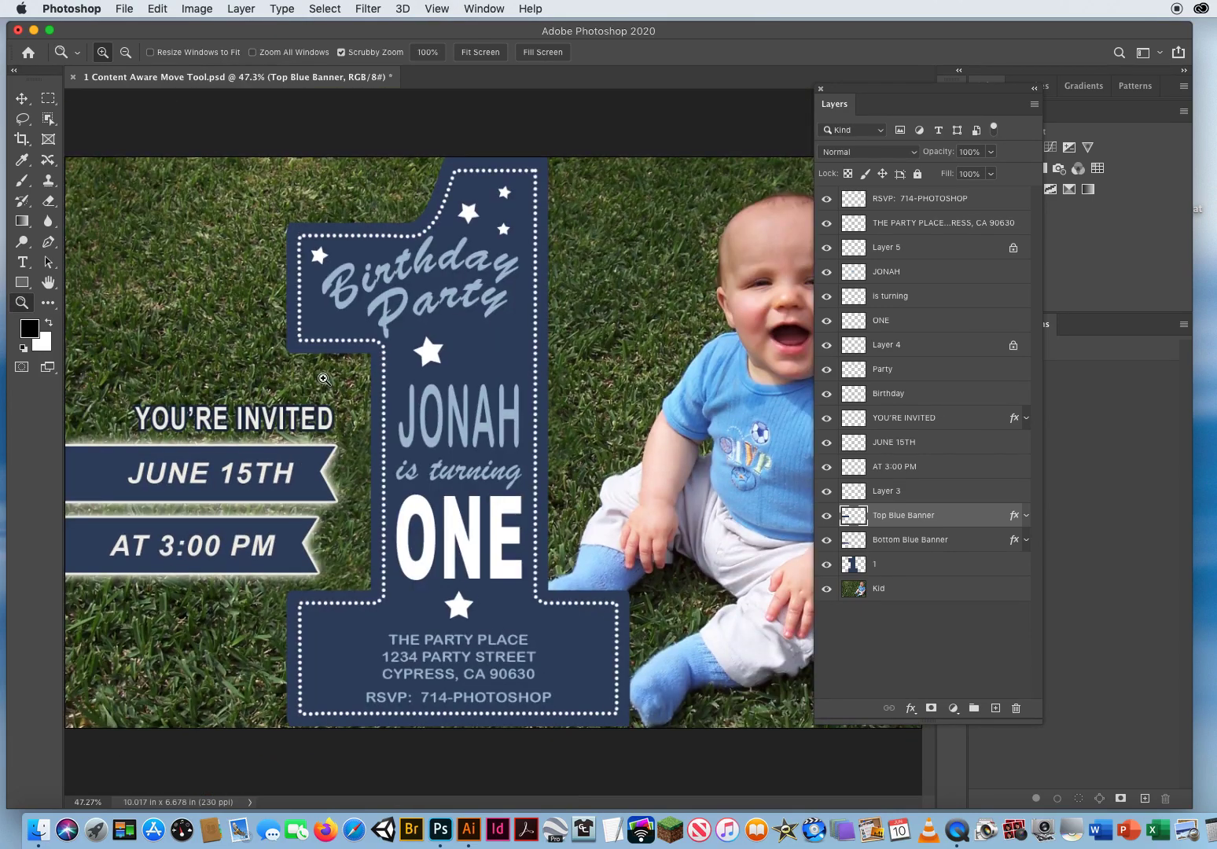
pyautogui.moveTo(557, 415); pyautogui.dragTo(523, 418)
pyautogui.moveTo(853, 88); pyautogui.dragTo(910, 80)
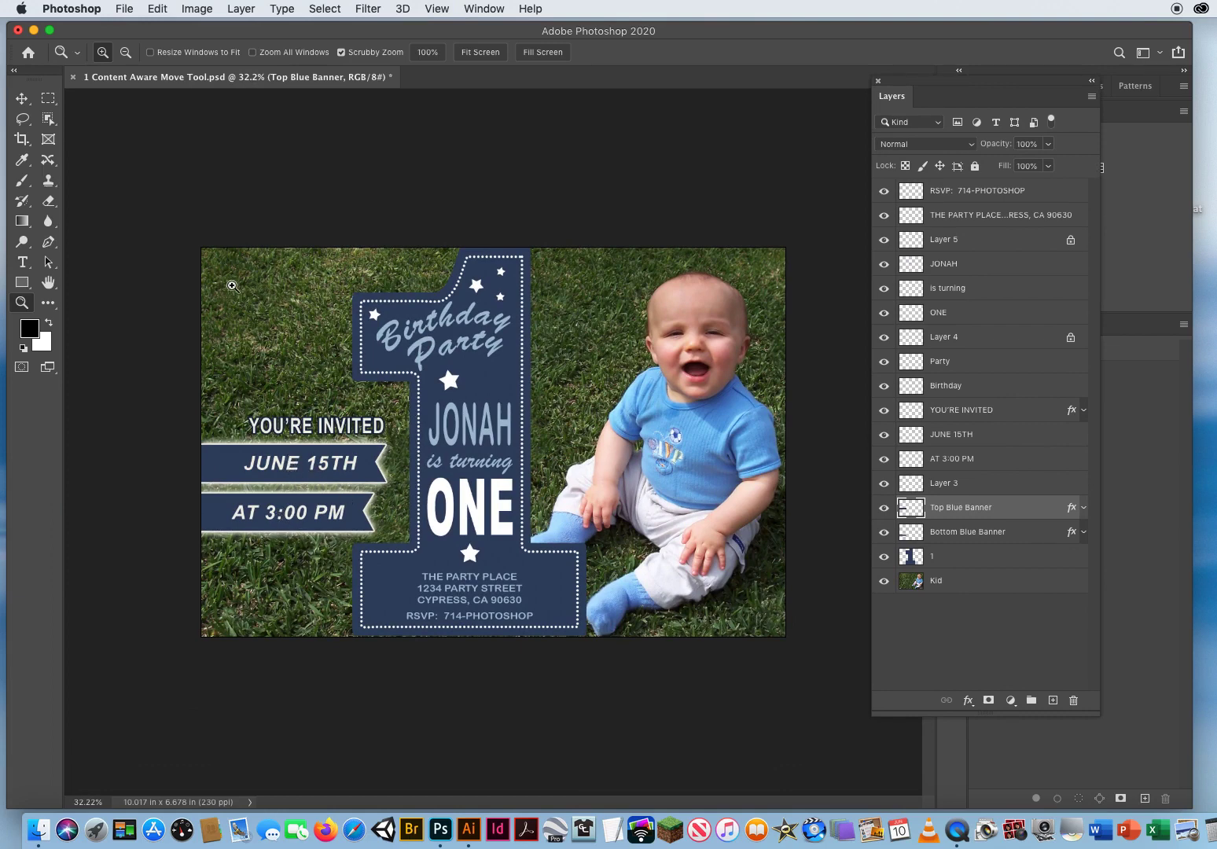
pyautogui.click(22, 98)
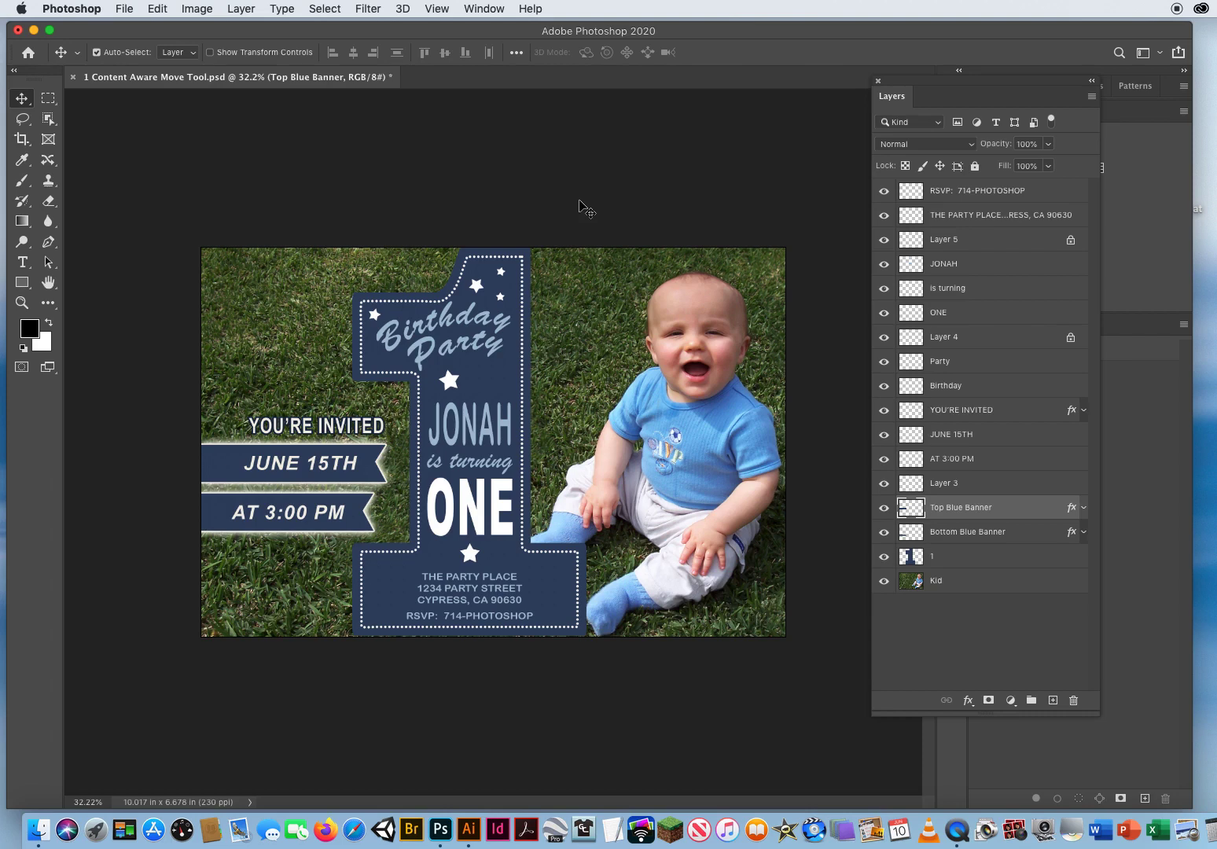
pyautogui.click(47, 160)
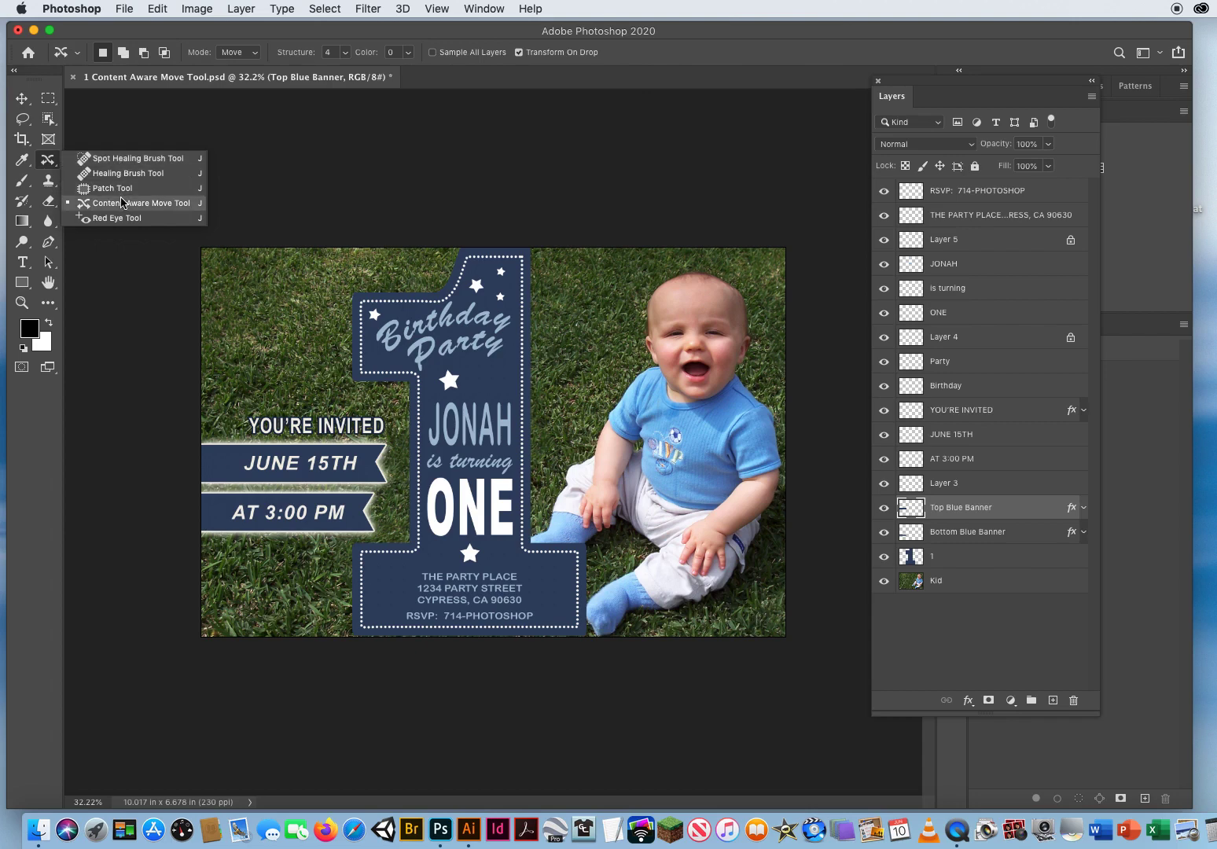
pyautogui.click(125, 159)
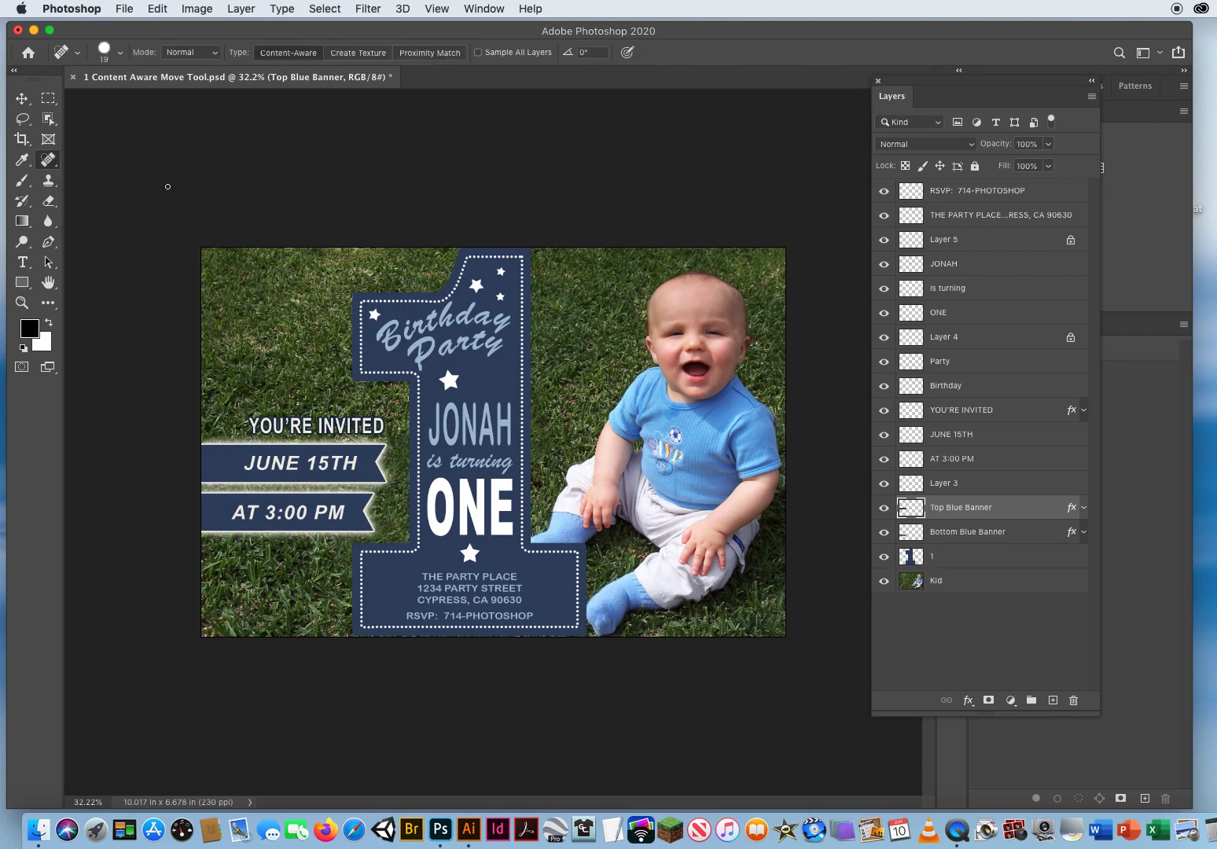
pyautogui.click(22, 98)
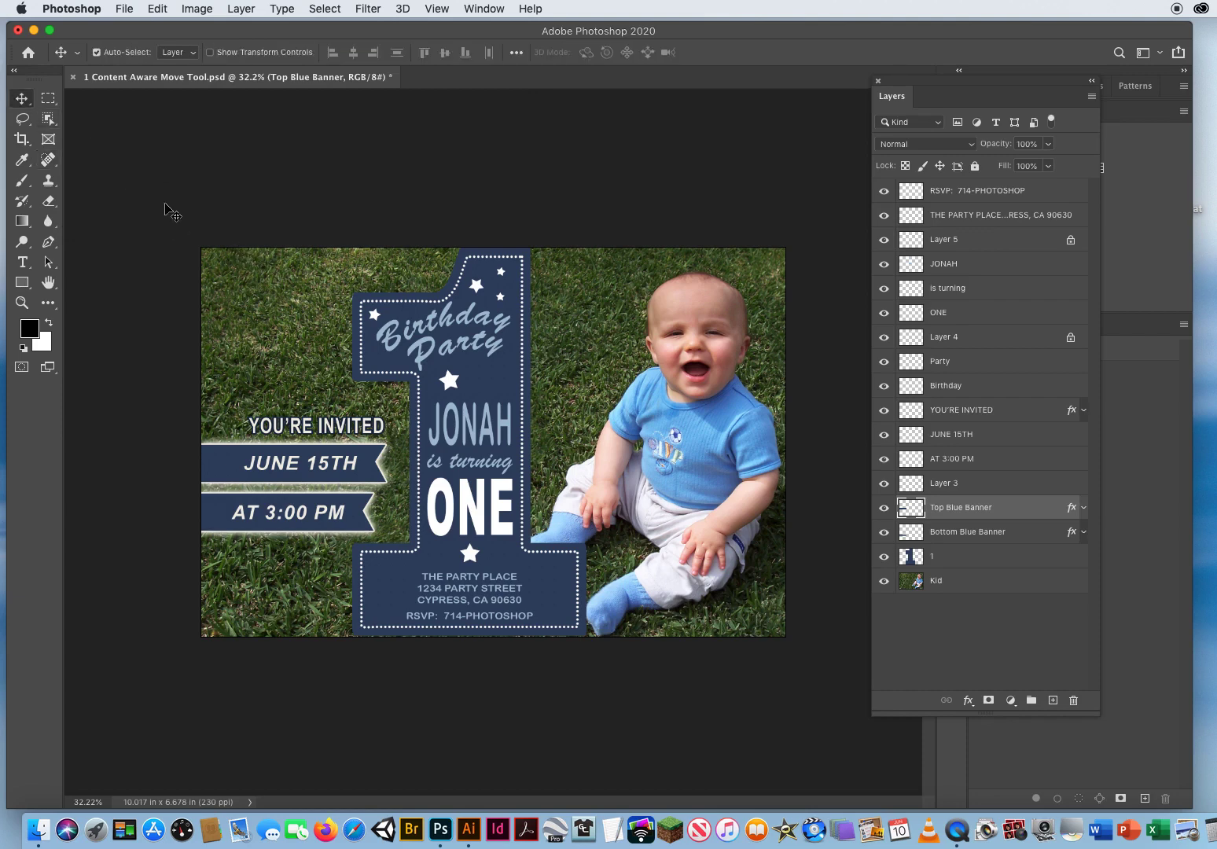